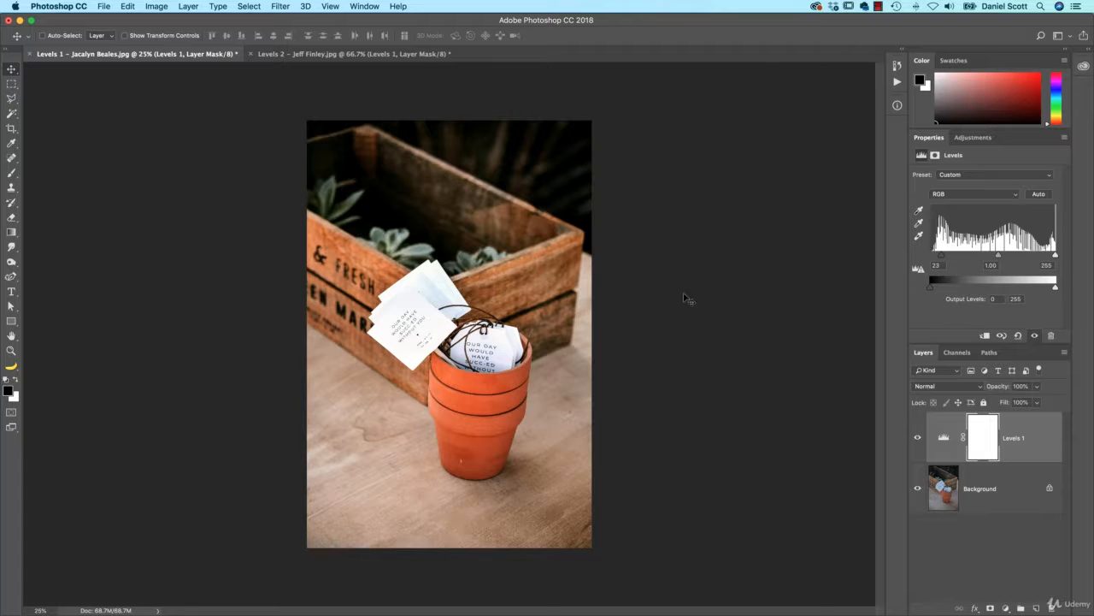
Compare the desert rocks image with and without its Levels adjustment.
click(355, 52)
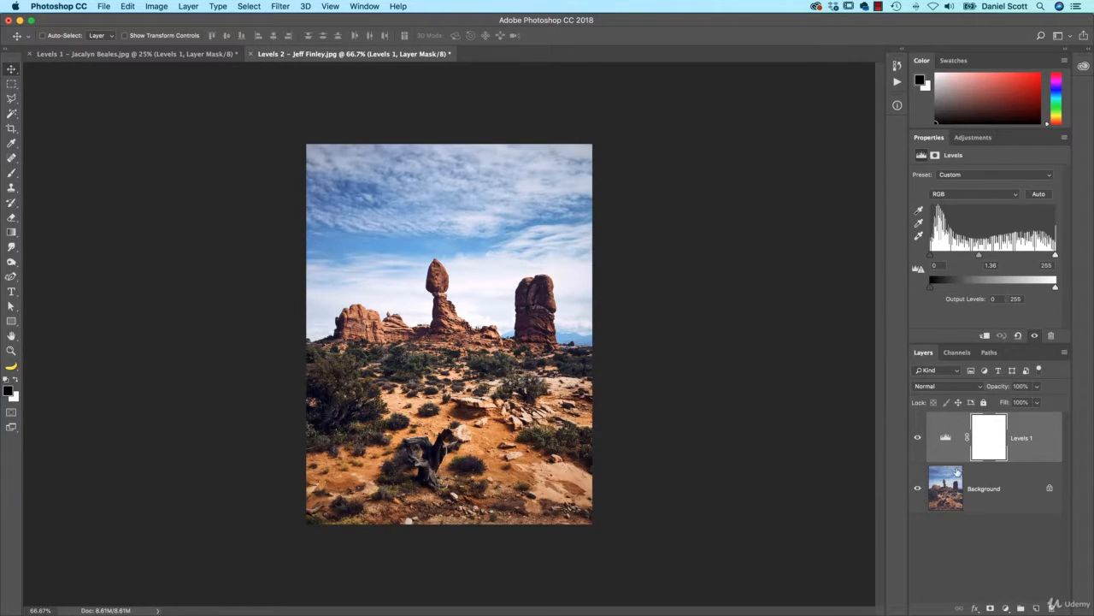
click(918, 439)
click(918, 438)
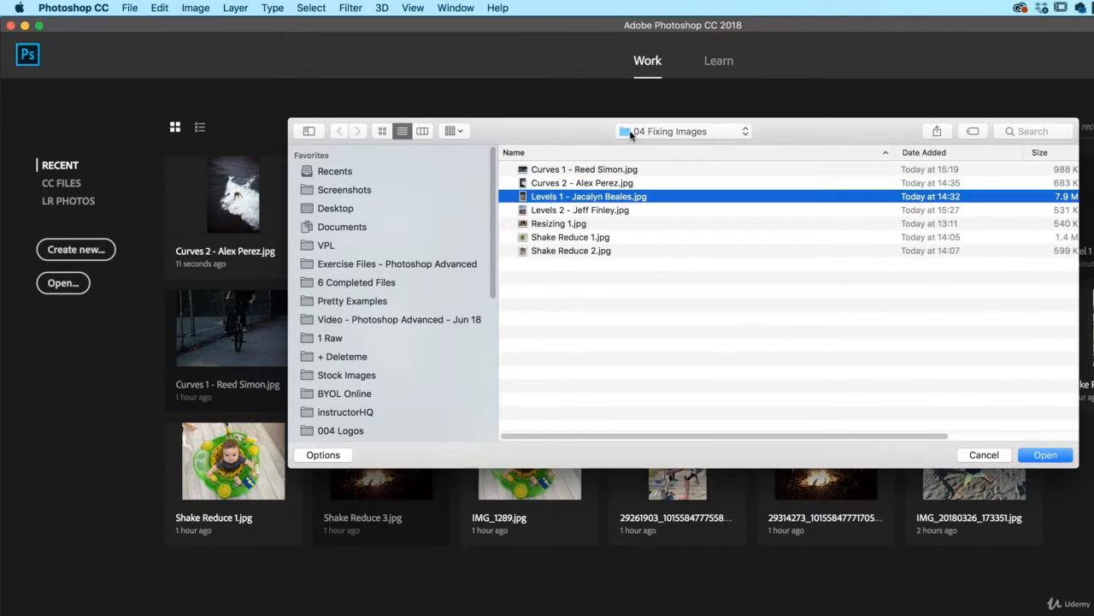
Open the Levels 1 and Levels 2 images together from the 04 Fixing Images folder.
shift+click(582, 214)
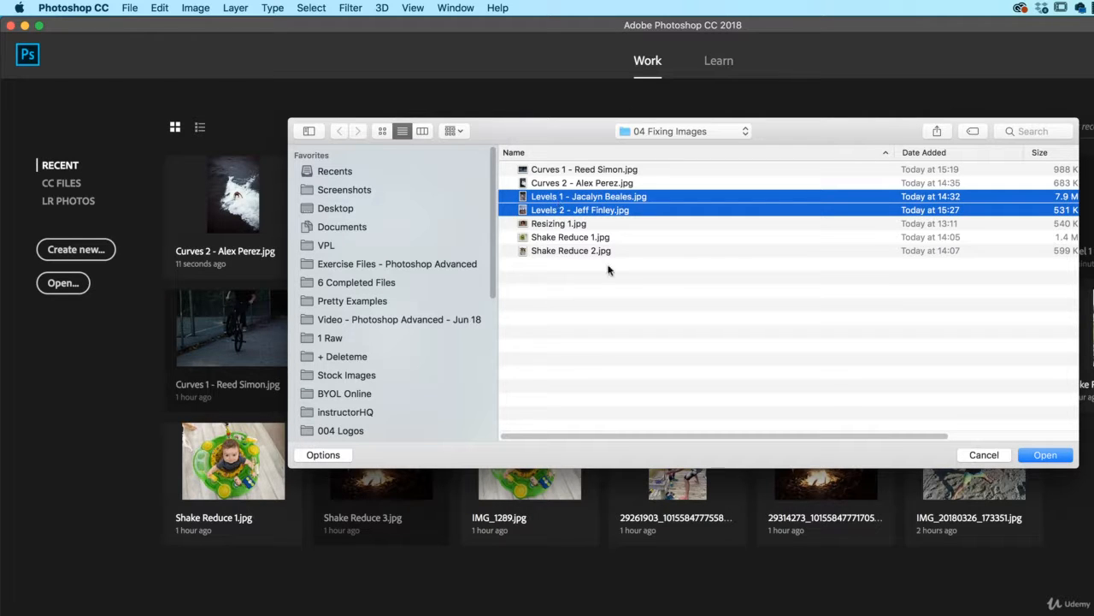
click(1044, 457)
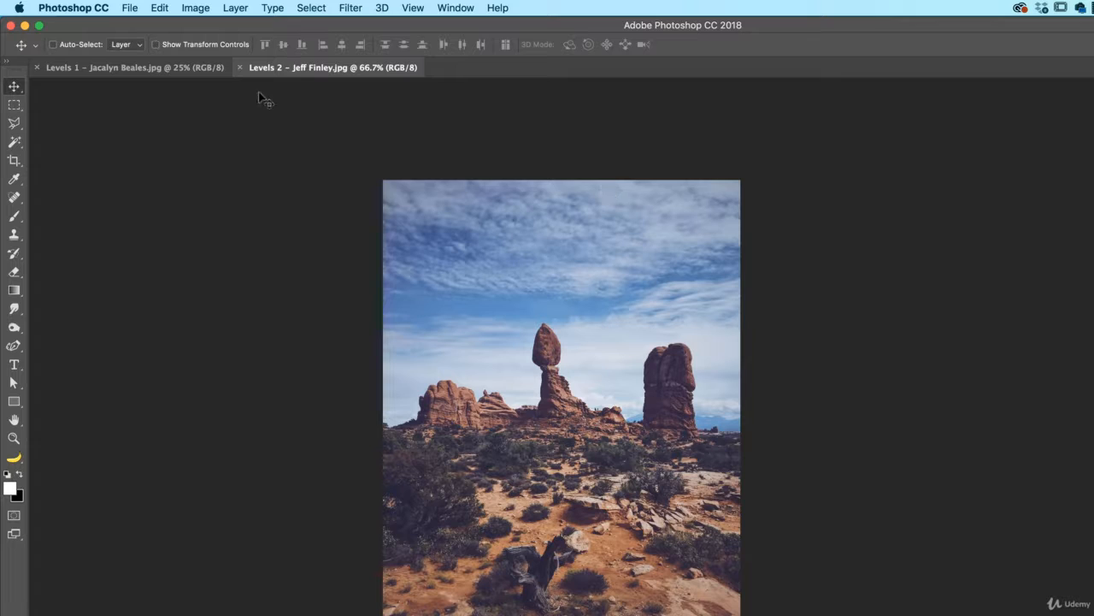
Add a Levels adjustment layer to the Levels 1 flower pot image.
click(130, 72)
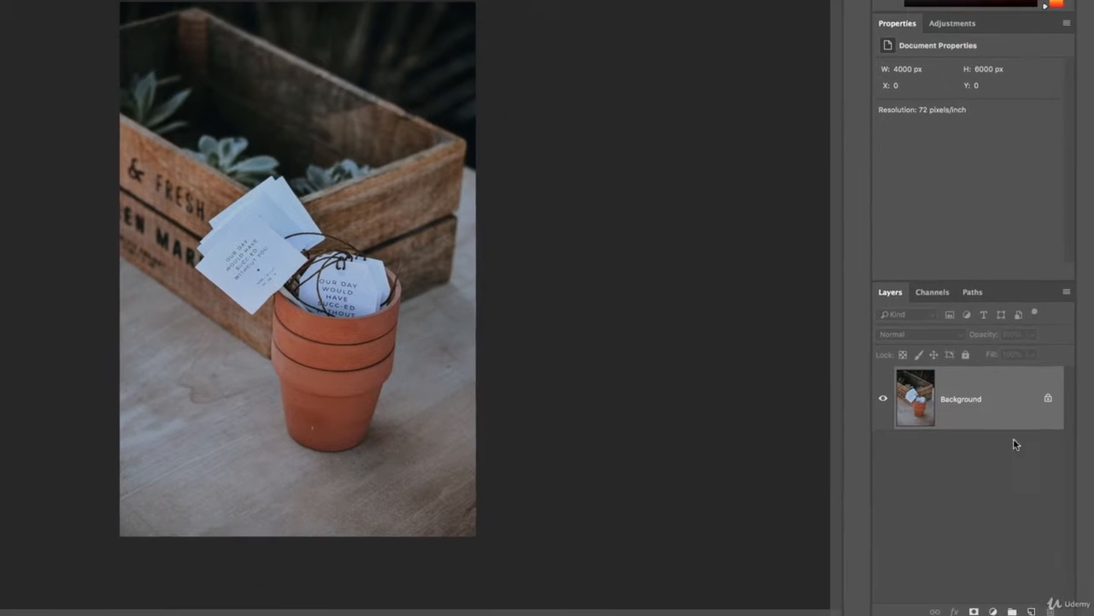
click(946, 21)
click(917, 49)
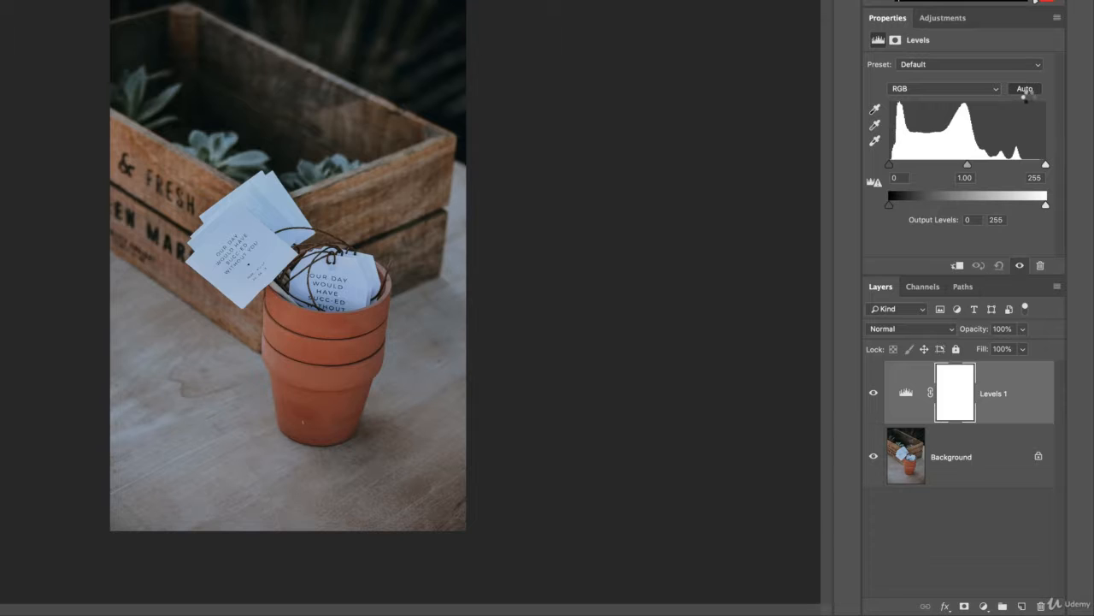
Try the automatic Levels correction, compare it with the original image, and undo it.
click(1025, 89)
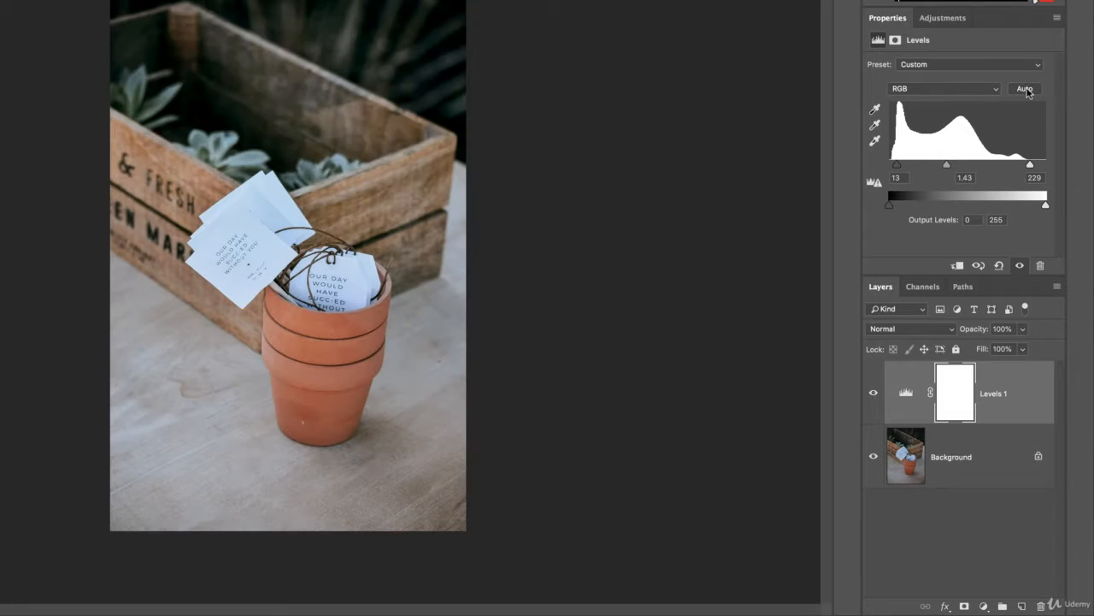
click(874, 395)
click(874, 395)
key(ctrl+z)
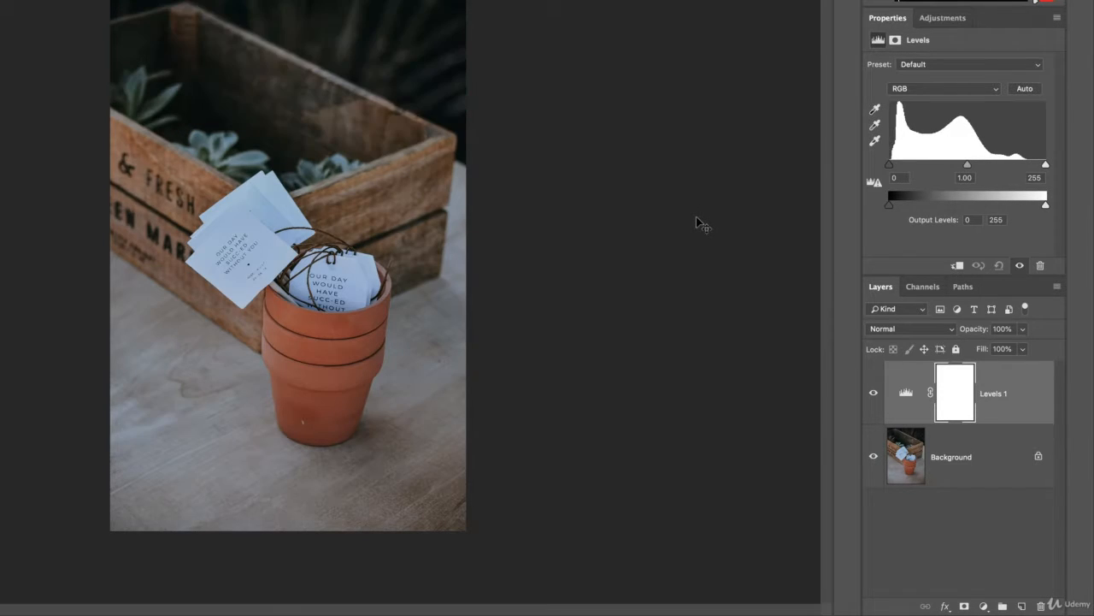
Try the Monochromatic, Per Channel, Dark & Light Colors, and Brightness and Contrast auto correction algorithms on the Levels layer, and discard them.
alt+click(1025, 89)
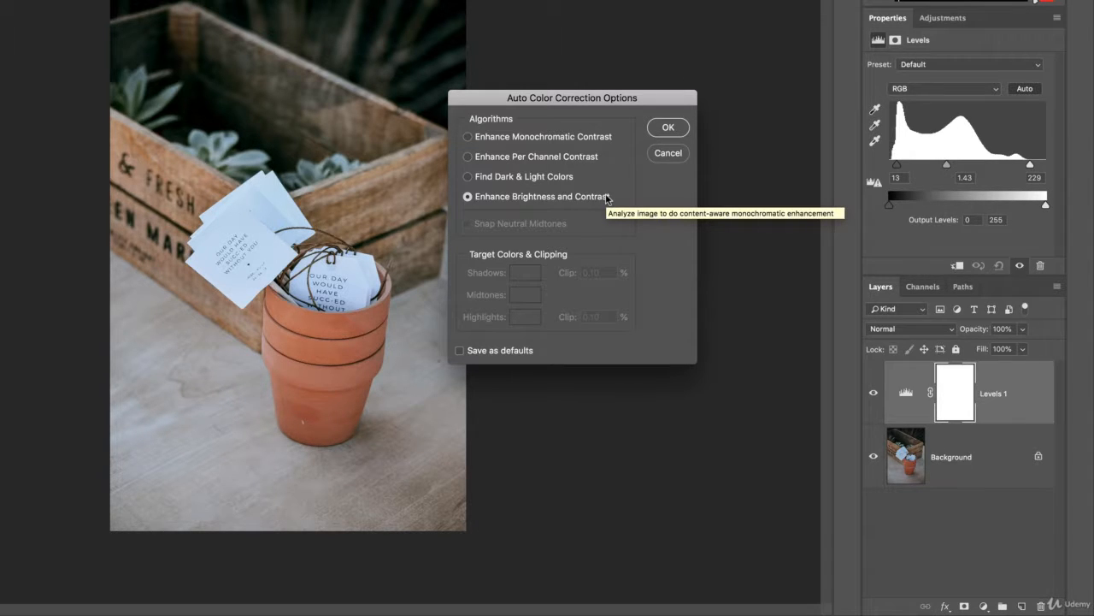
click(503, 138)
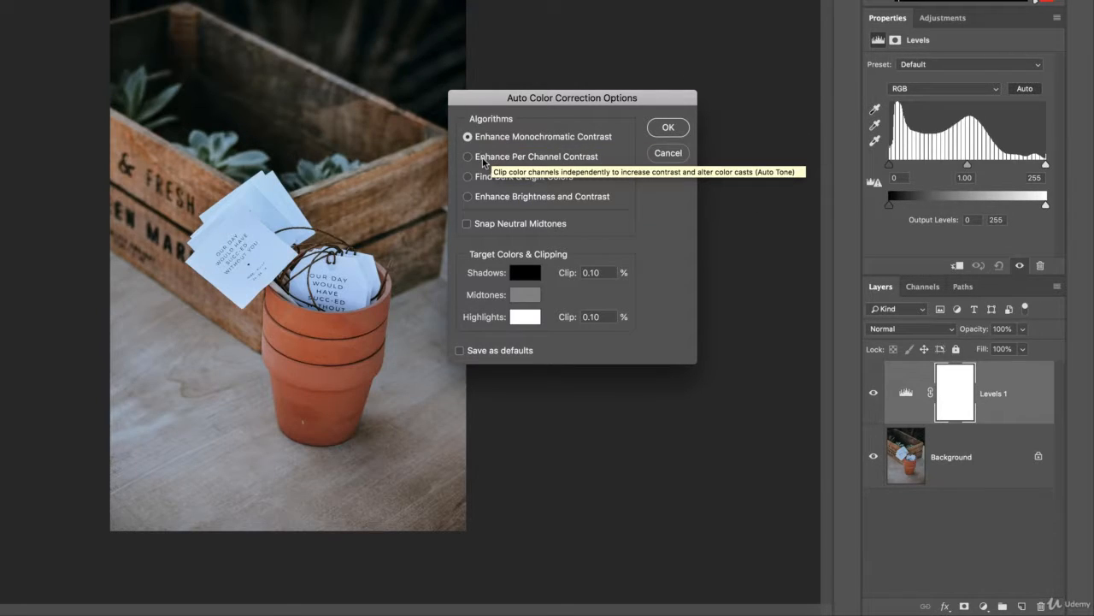
click(484, 160)
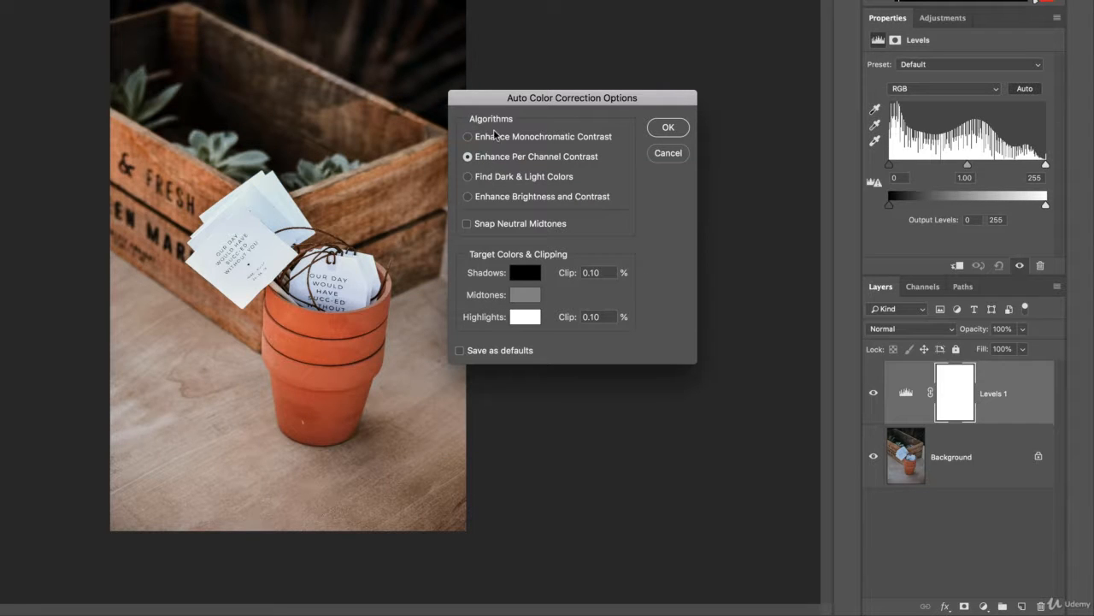
click(494, 178)
click(493, 199)
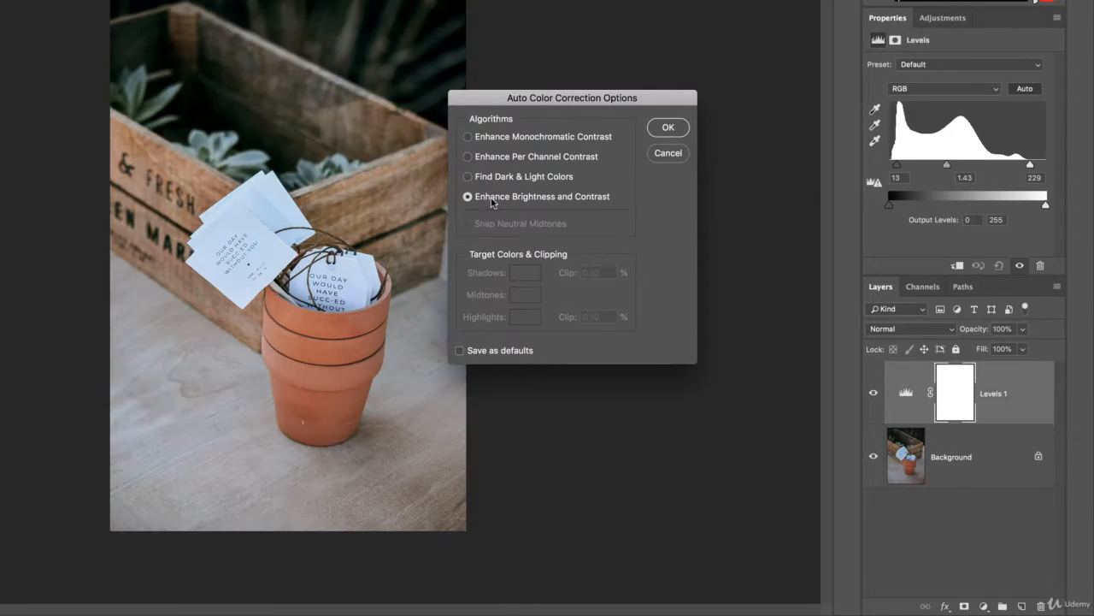
click(495, 145)
click(494, 157)
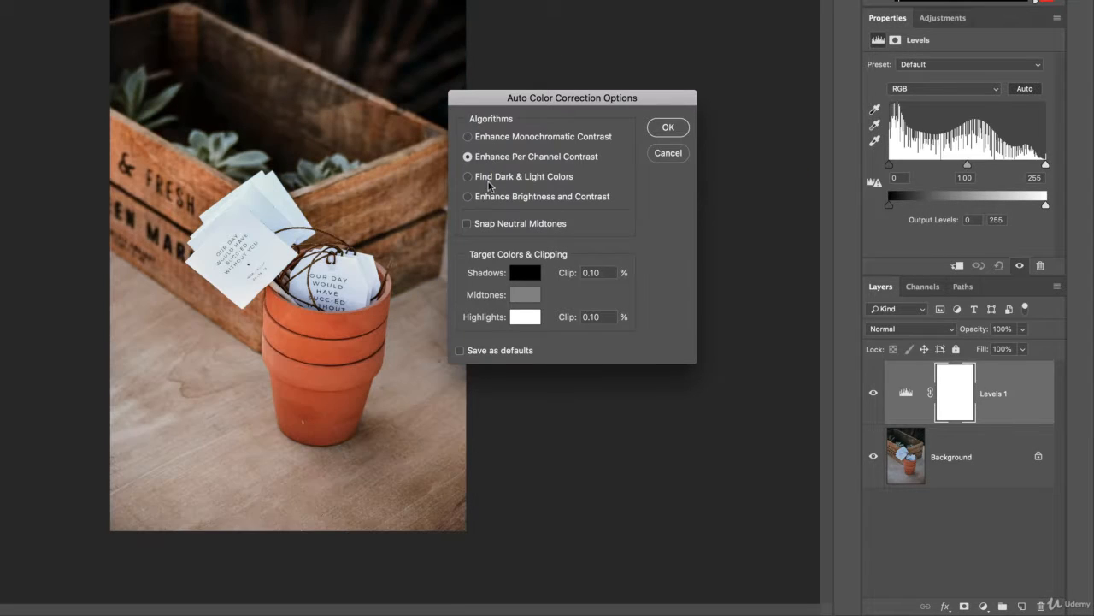
click(493, 181)
click(500, 198)
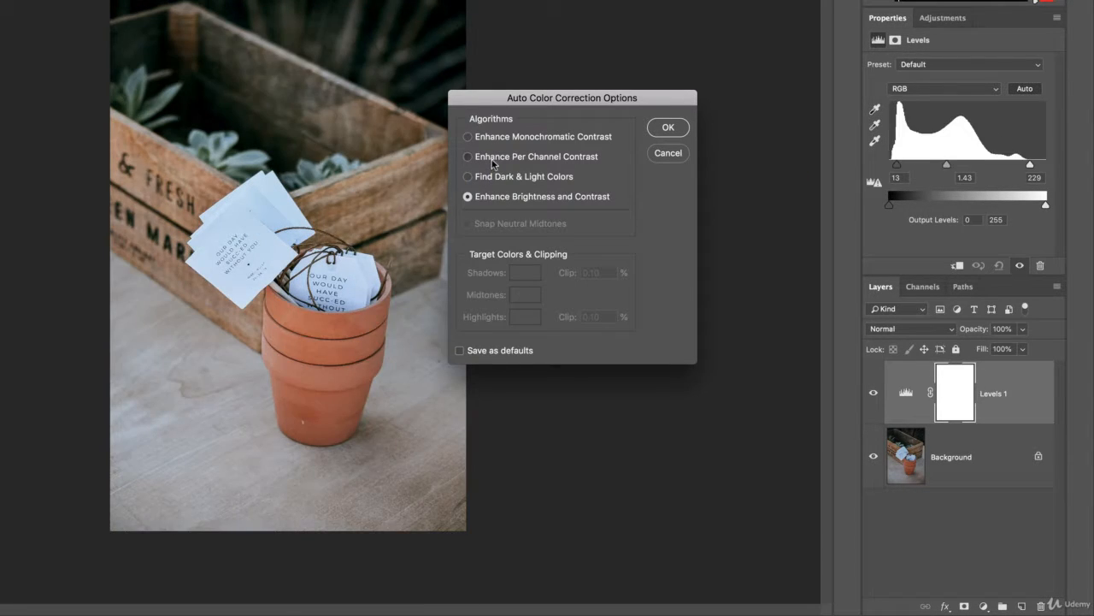
click(492, 160)
click(494, 199)
click(515, 157)
click(511, 176)
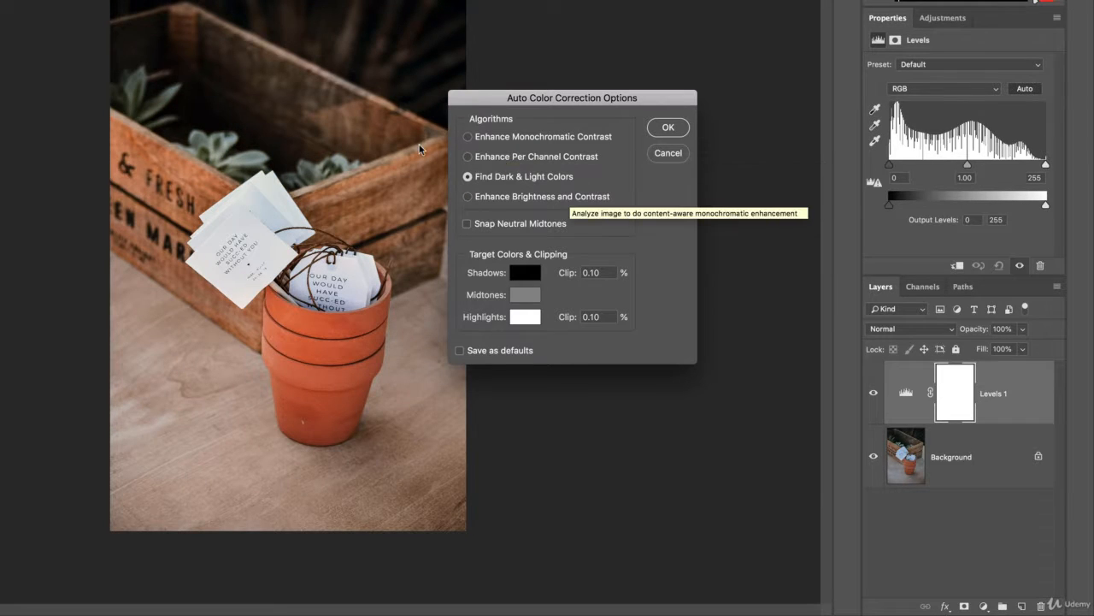
click(668, 154)
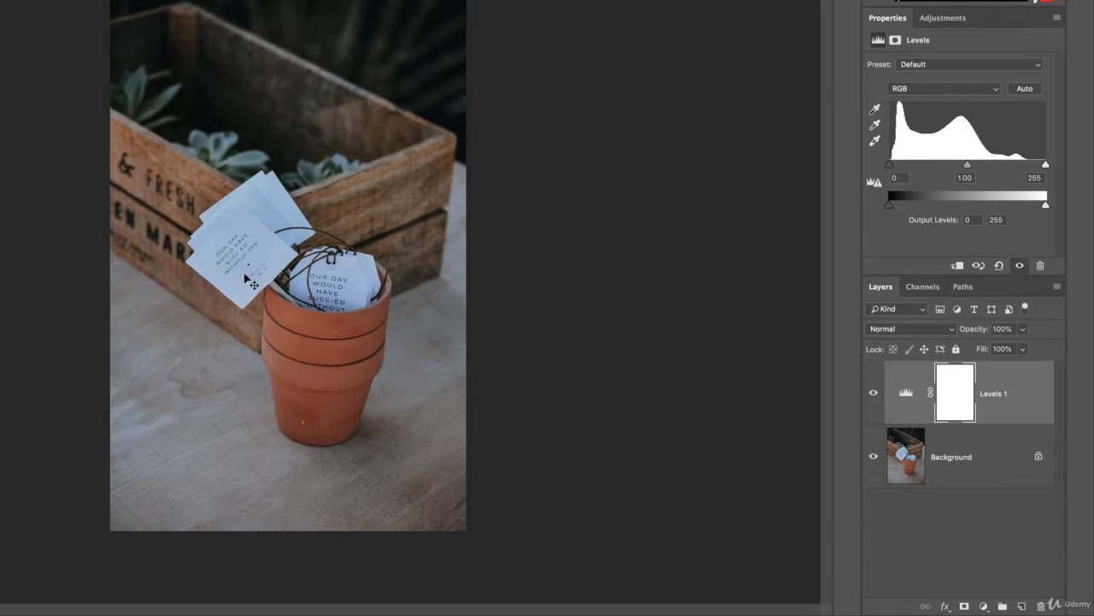
Set the Levels white point by sampling the white card beside the flower pot.
click(876, 142)
click(272, 245)
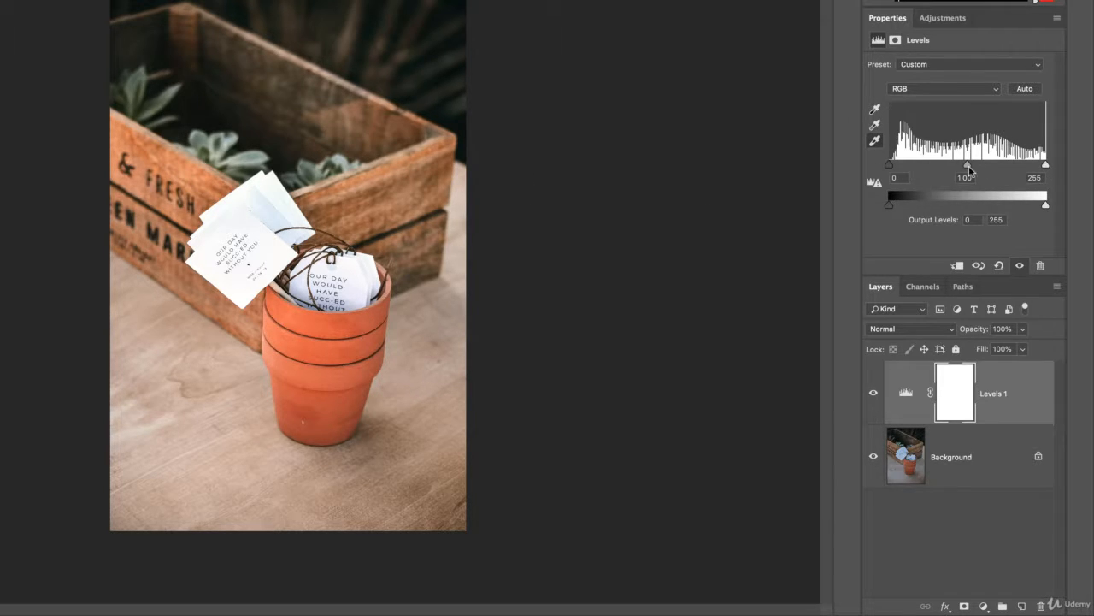
Examine the Levels histograms of the Red, Green and Blue channels and return to the RGB channel.
click(951, 89)
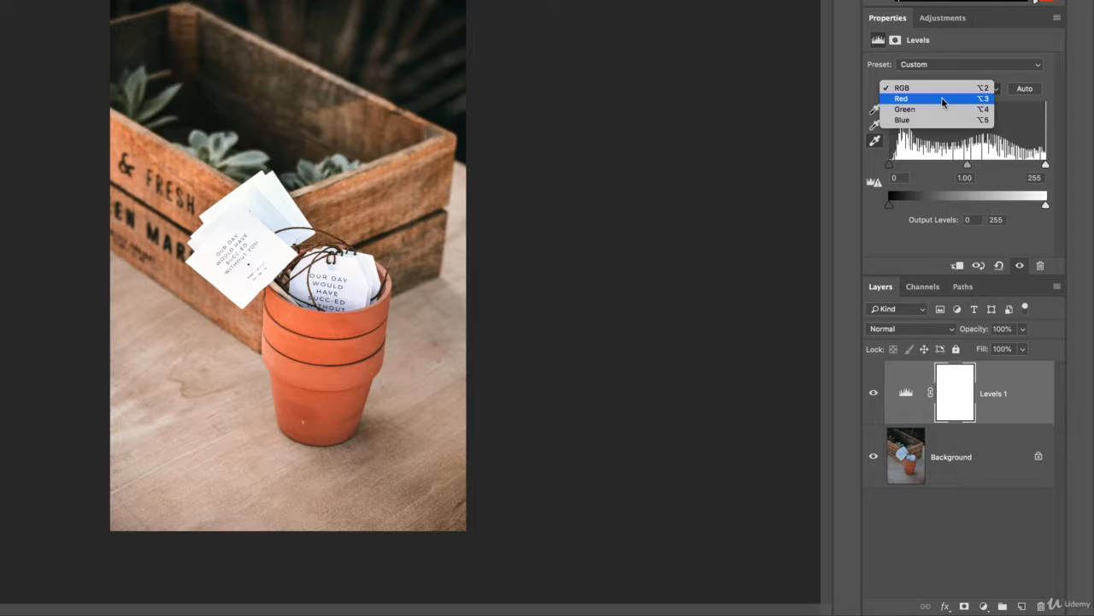
click(944, 99)
click(937, 87)
click(935, 98)
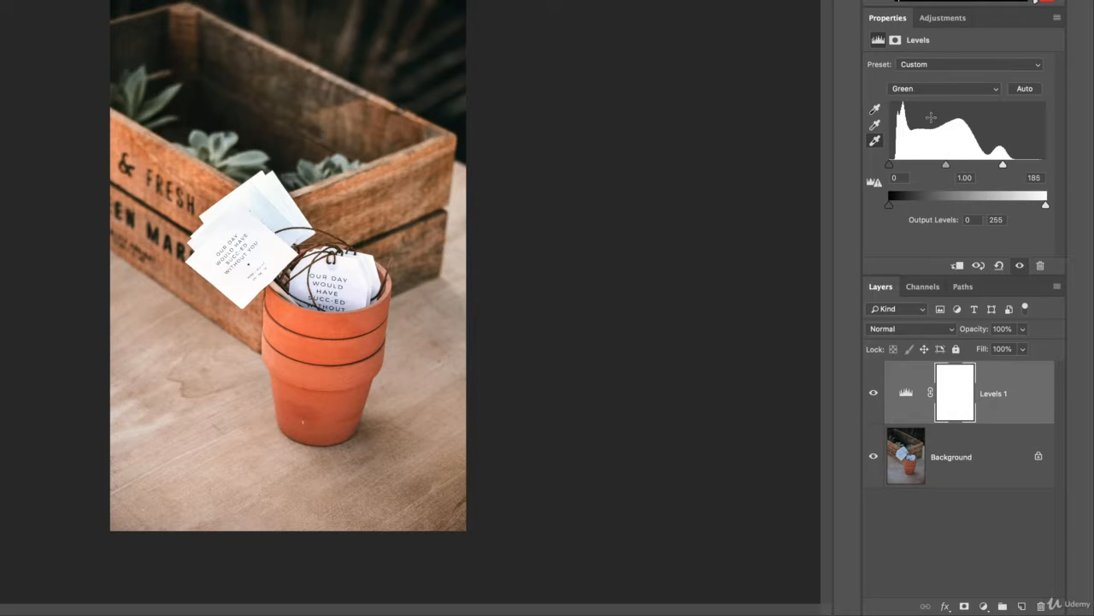
click(943, 89)
click(936, 99)
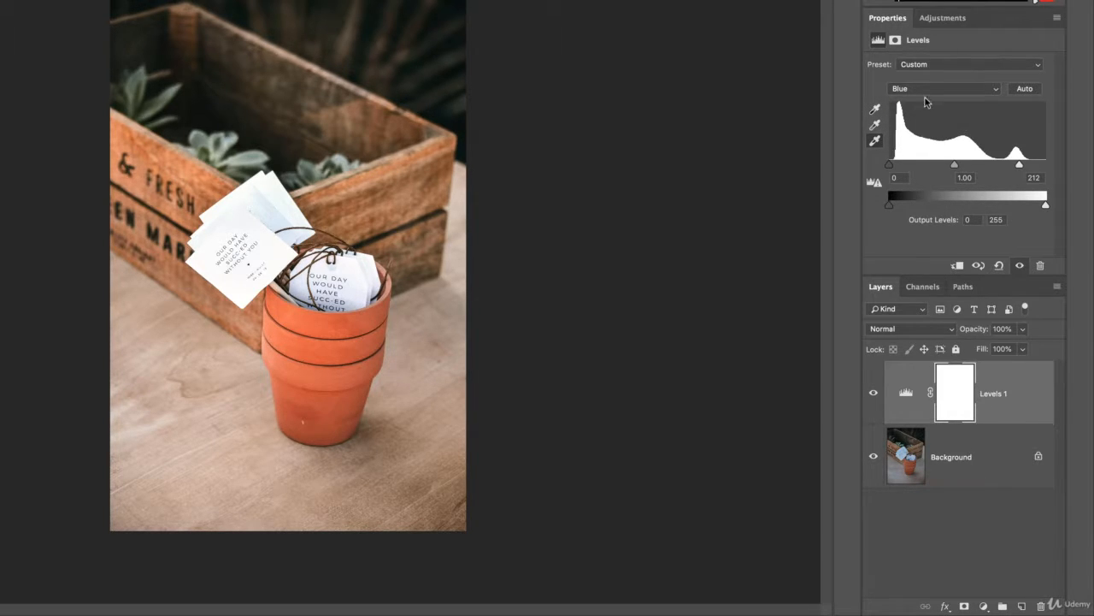
click(925, 90)
click(930, 72)
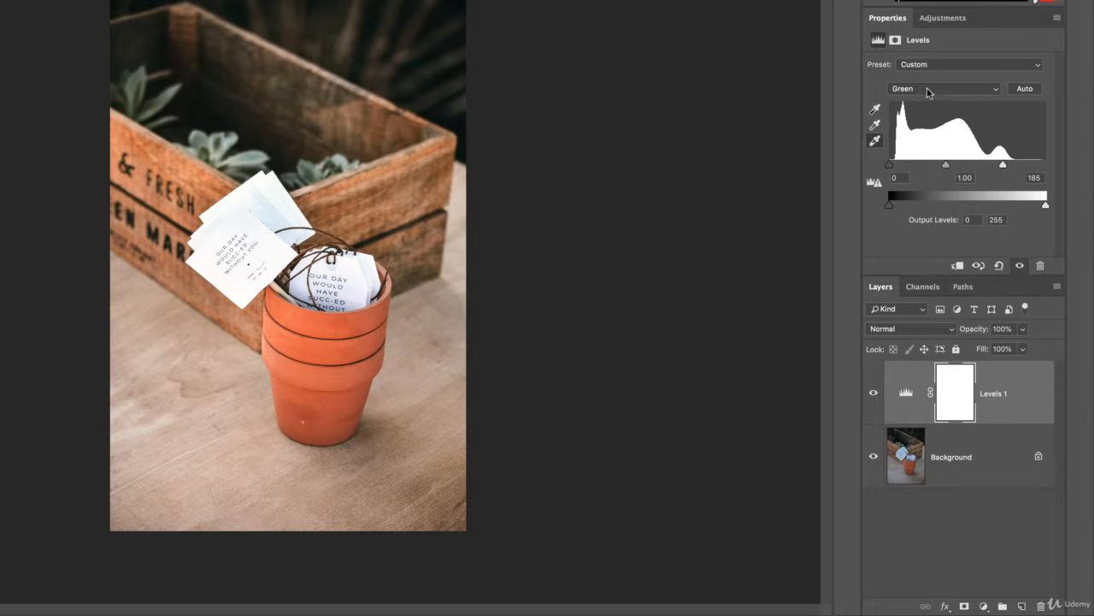
click(929, 85)
click(929, 77)
click(931, 88)
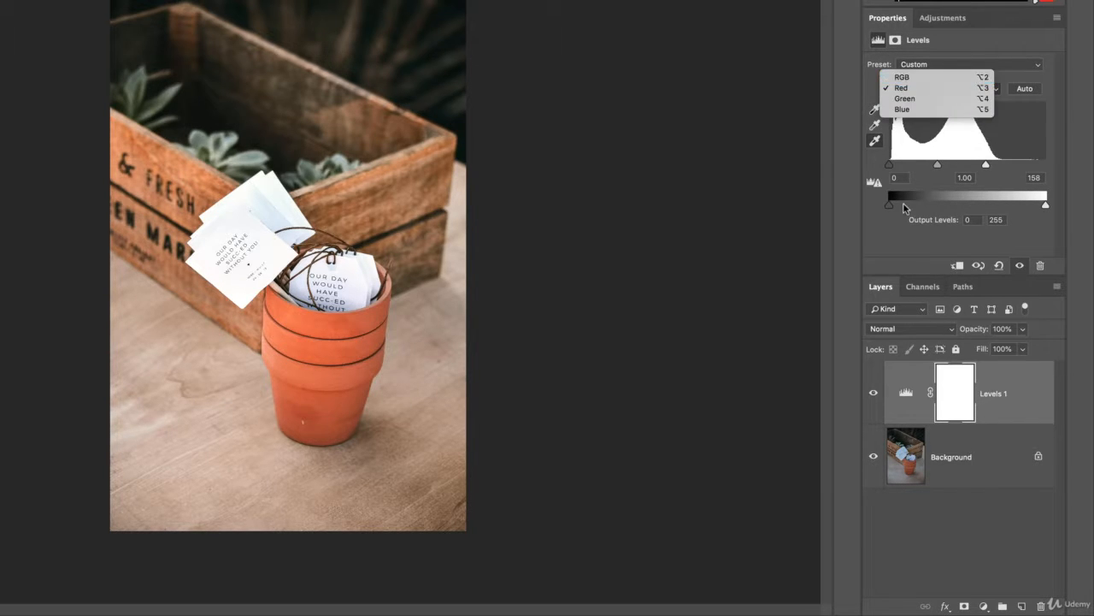
click(931, 77)
Compare the flower pot image before and after the white point correction by toggling the Levels 1 layer.
click(873, 394)
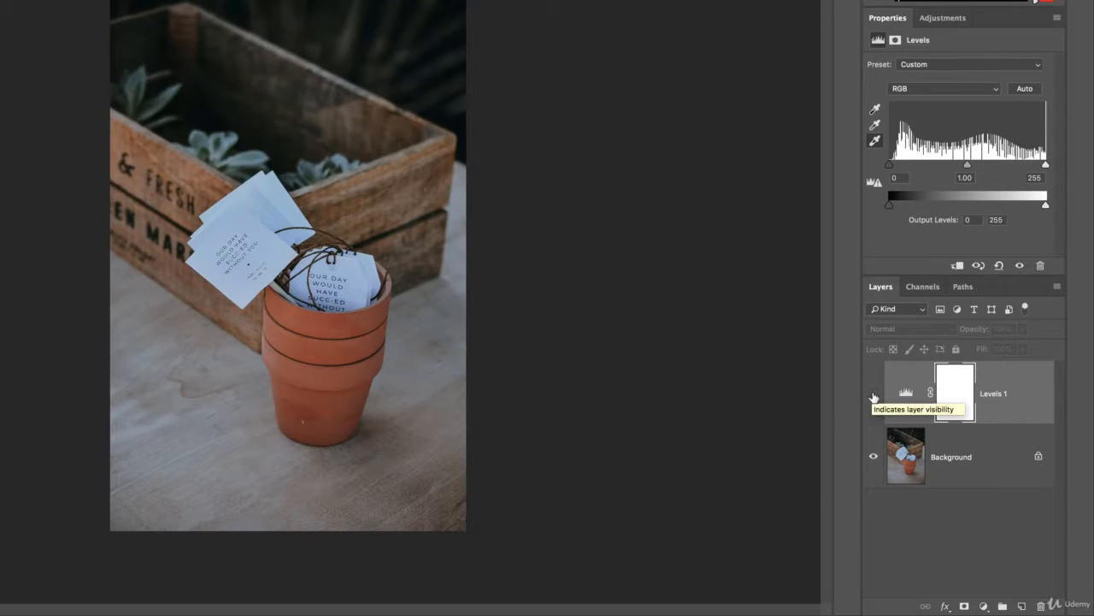
click(873, 393)
click(874, 396)
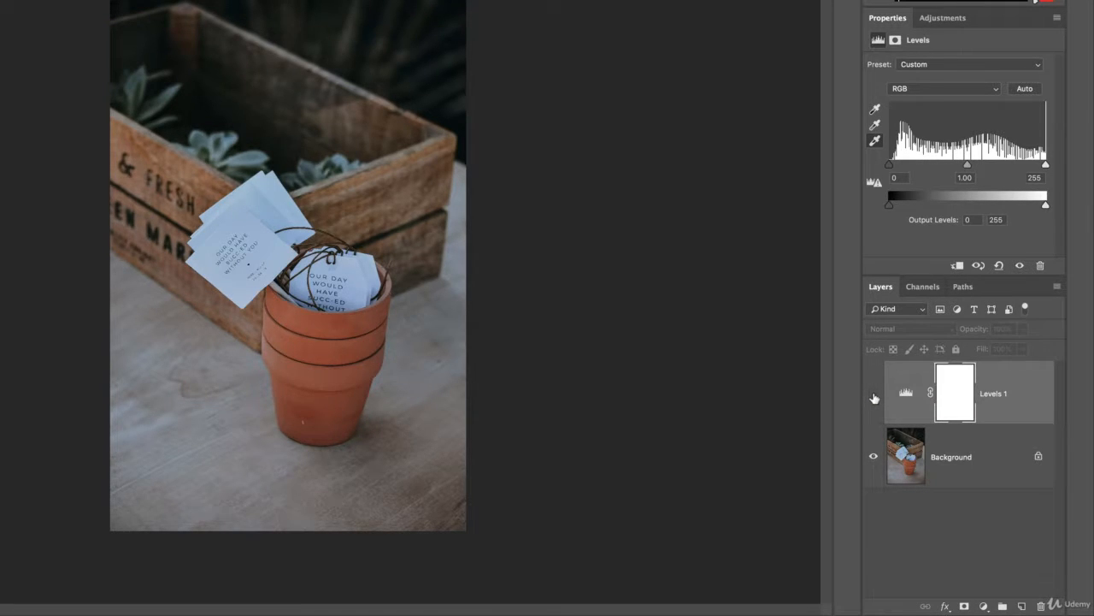
click(874, 395)
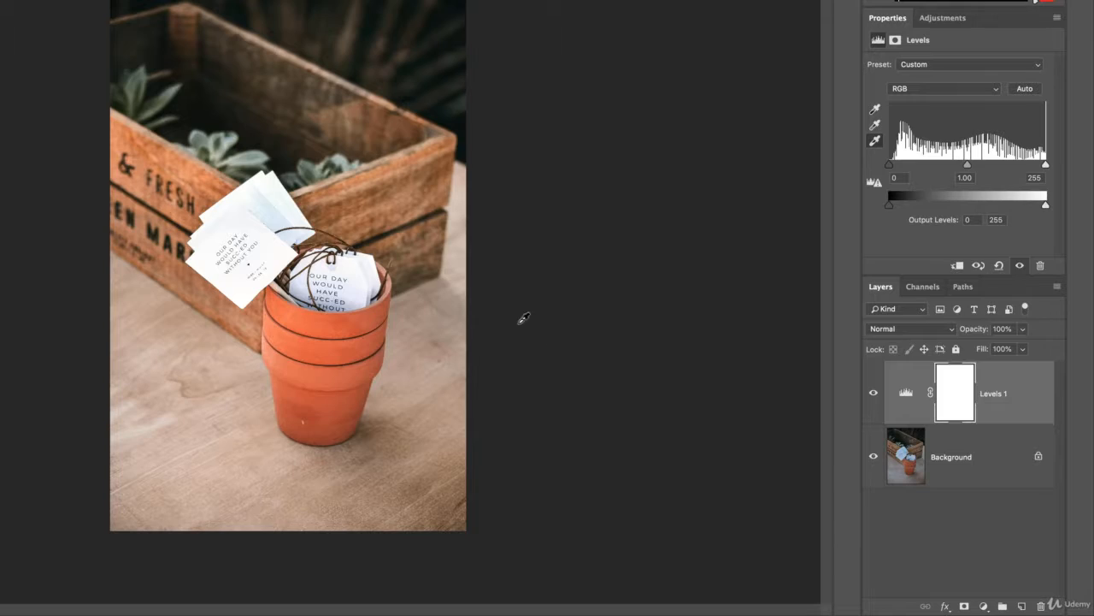
Switch to Chrome and look through the Amazon results for white balance cards.
key(super+Tab)
scroll(453, 417, down, 1)
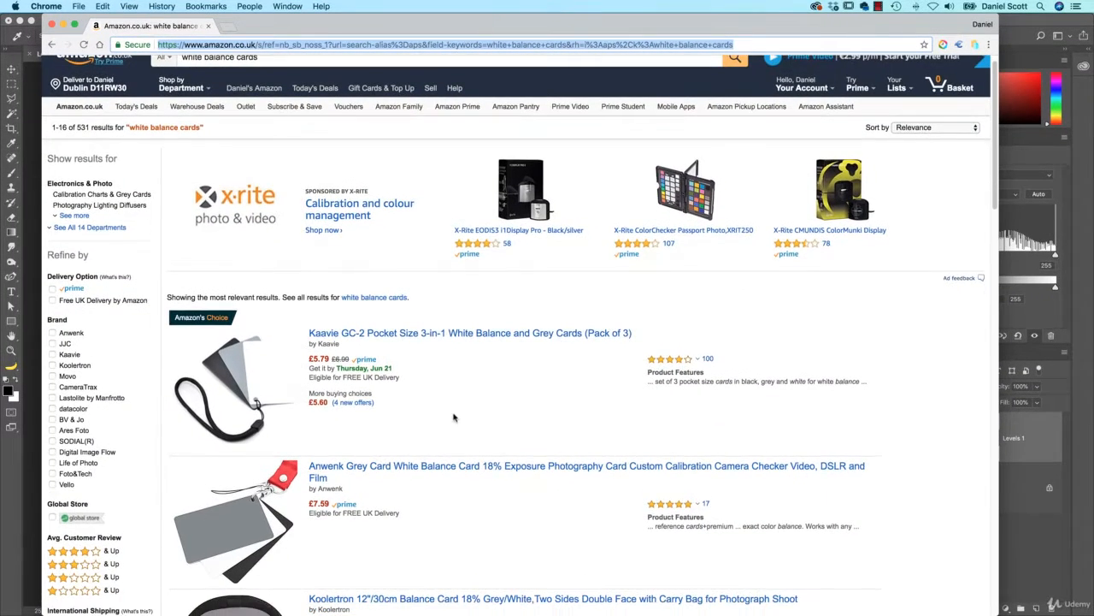
scroll(466, 409, down, 3)
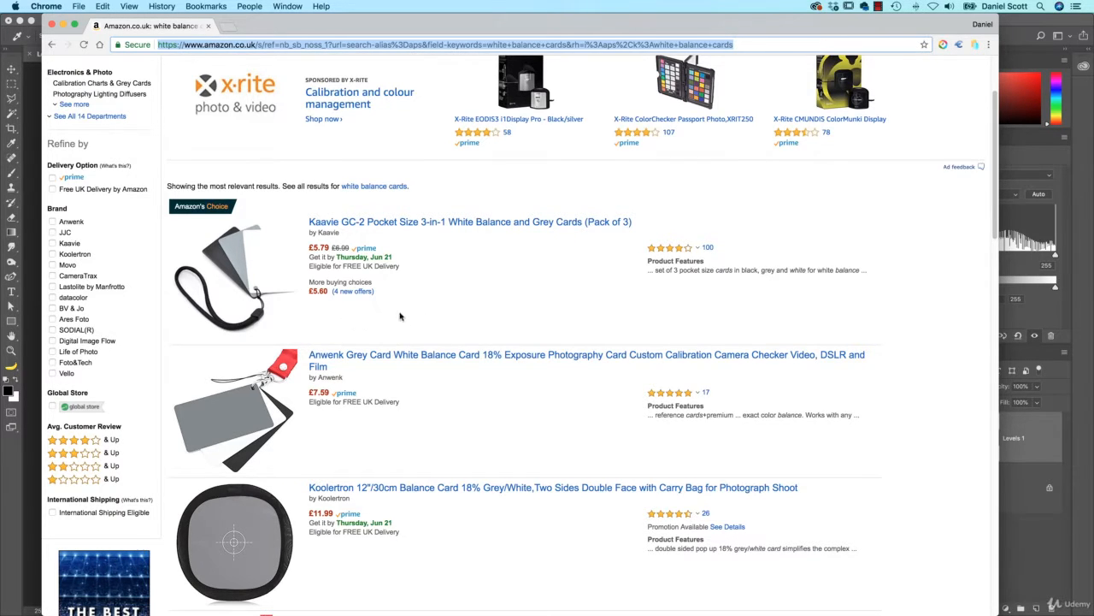
scroll(431, 362, down, 5)
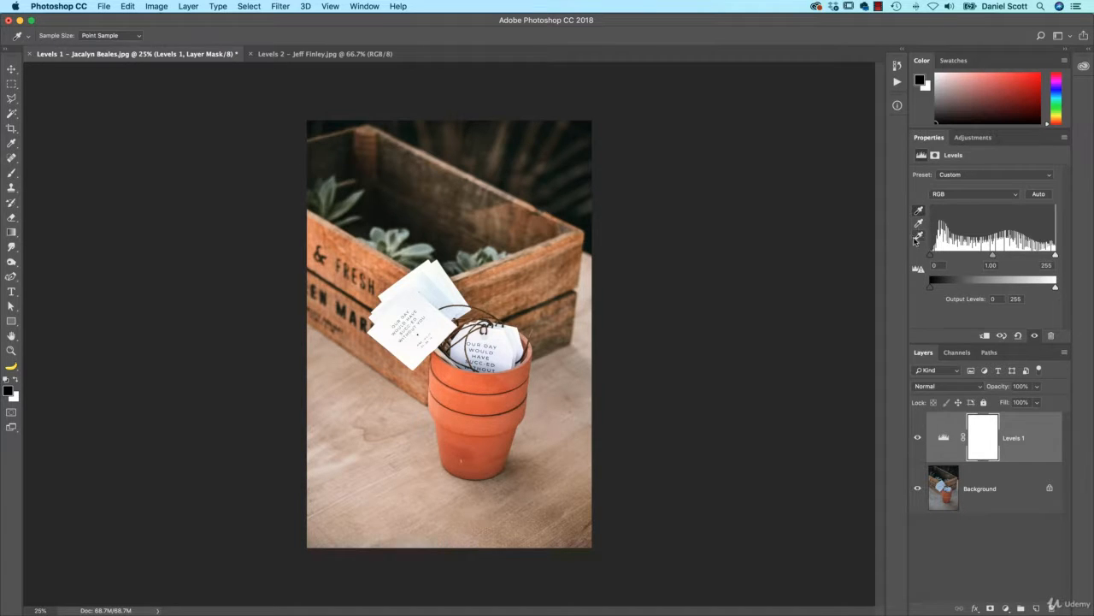
Activate the Levels black point eyedropper, check the black and grey cards in Chrome, and return to Photoshop.
click(920, 212)
key(super+Tab)
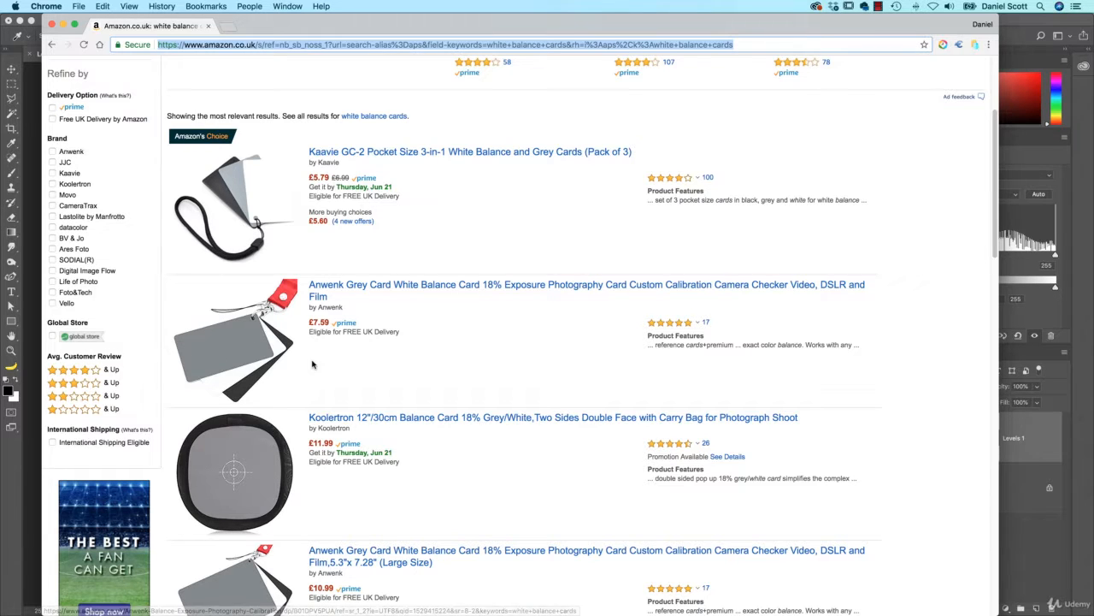
key(super+Tab)
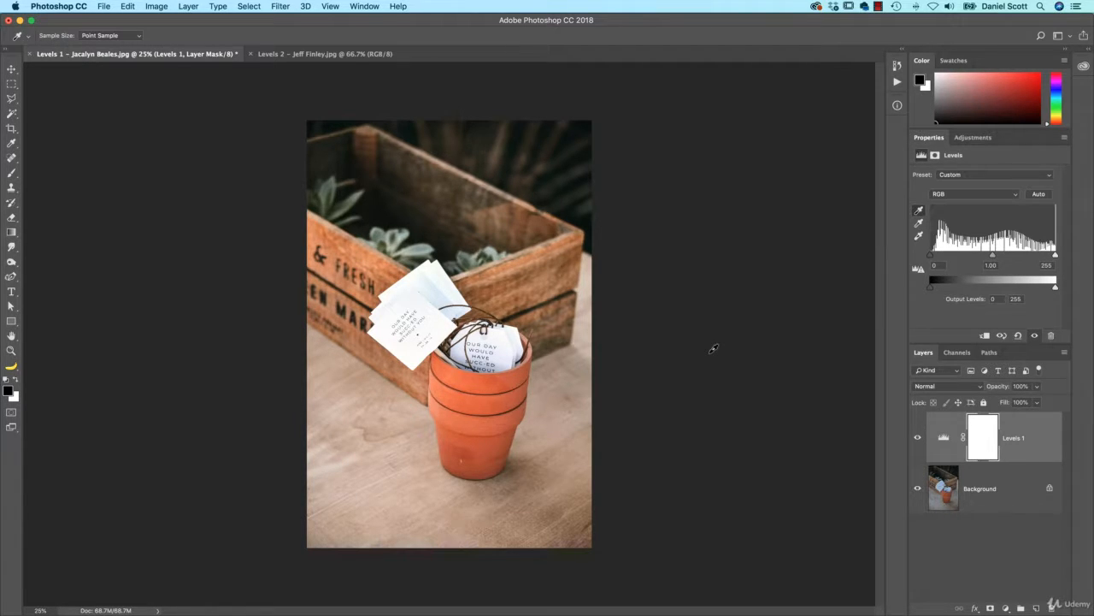
Add a Levels adjustment layer to the Levels 2 desert rocks image.
click(284, 57)
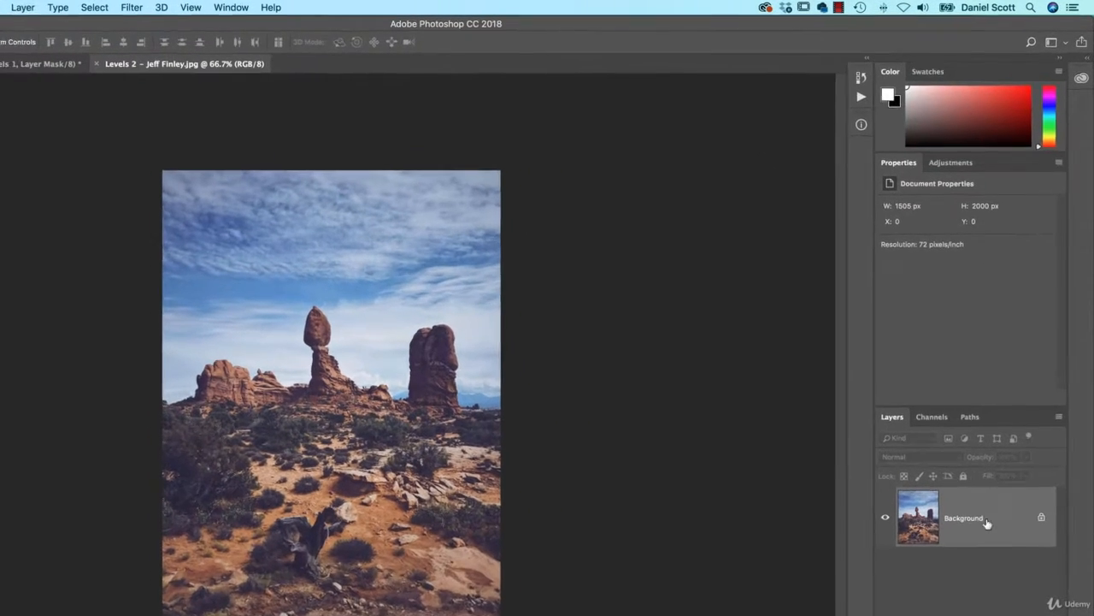
click(946, 164)
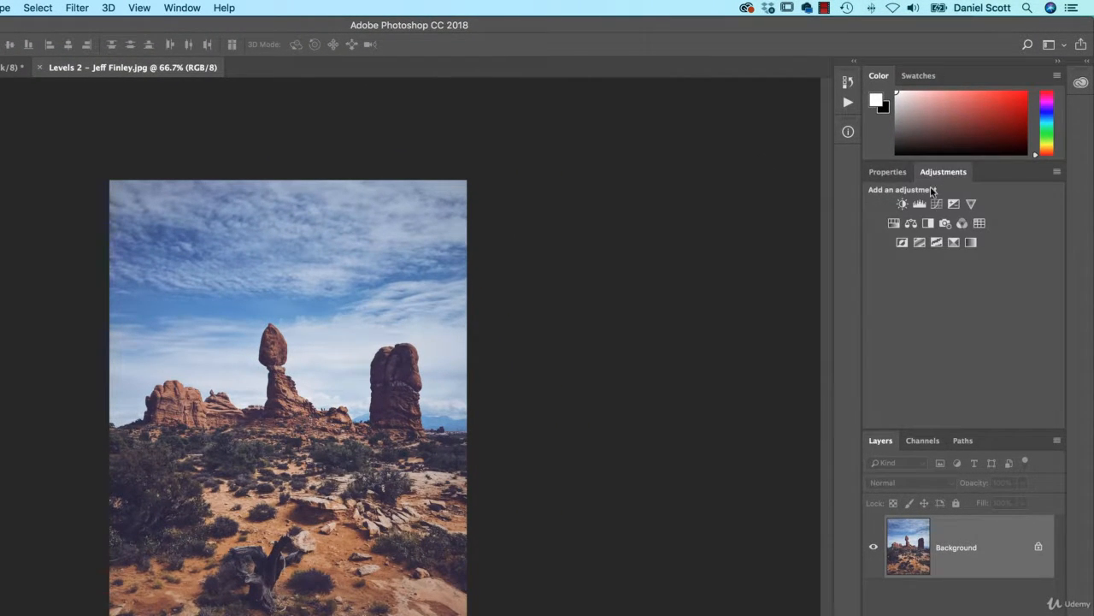
click(919, 204)
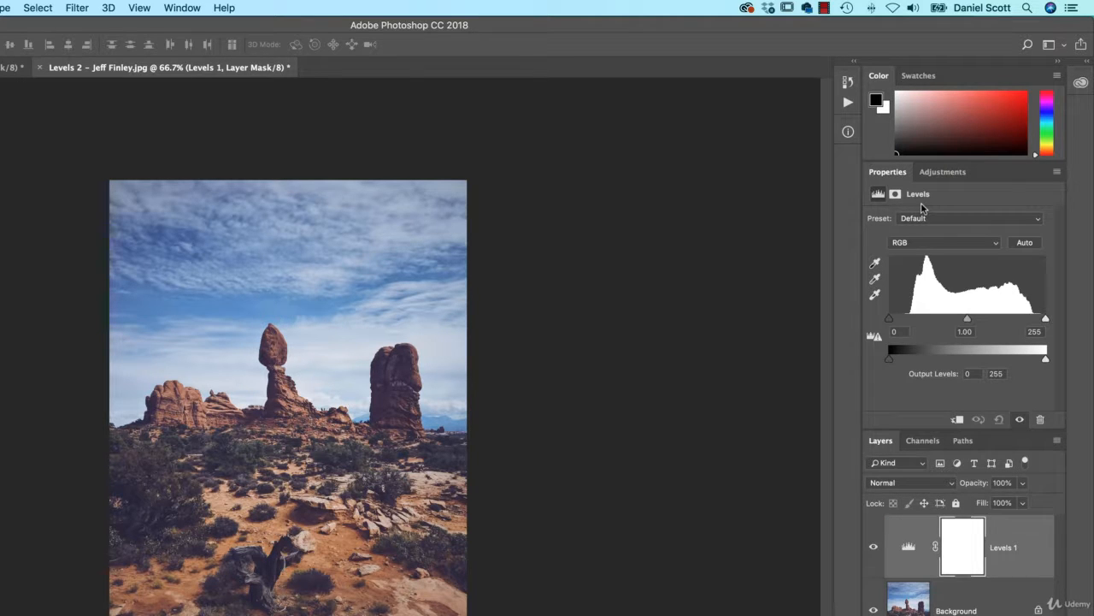
Set the desert image's Levels input black point to 131 and white point to 232.
drag(889, 319, 909, 326)
drag(1045, 318, 914, 325)
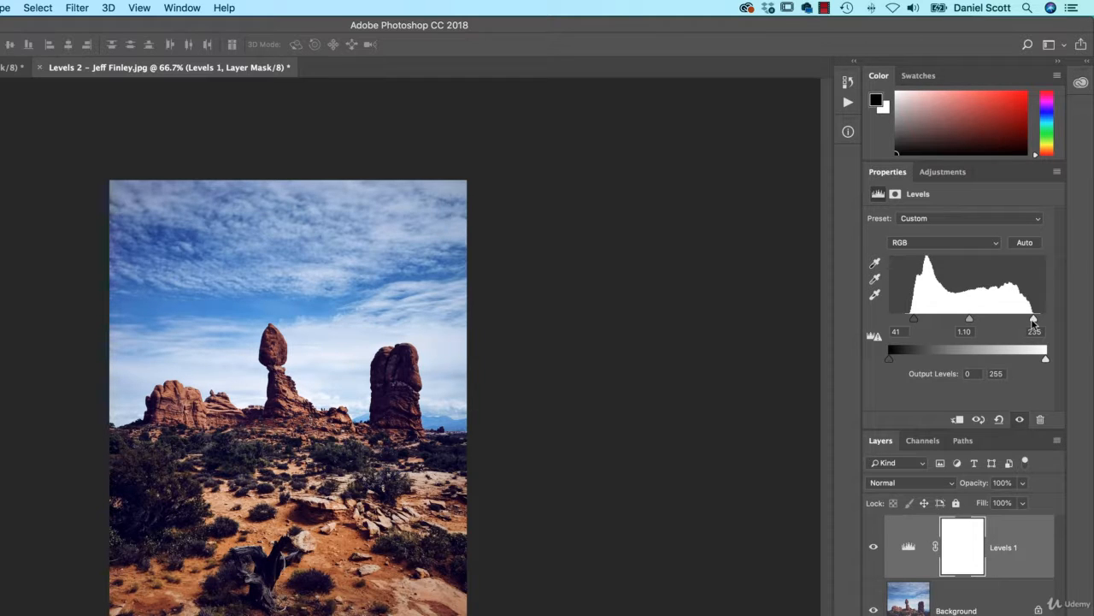
mouse_move(1034, 321)
mouse_down()
mouse_move(903, 321)
mouse_move(970, 322)
mouse_up()
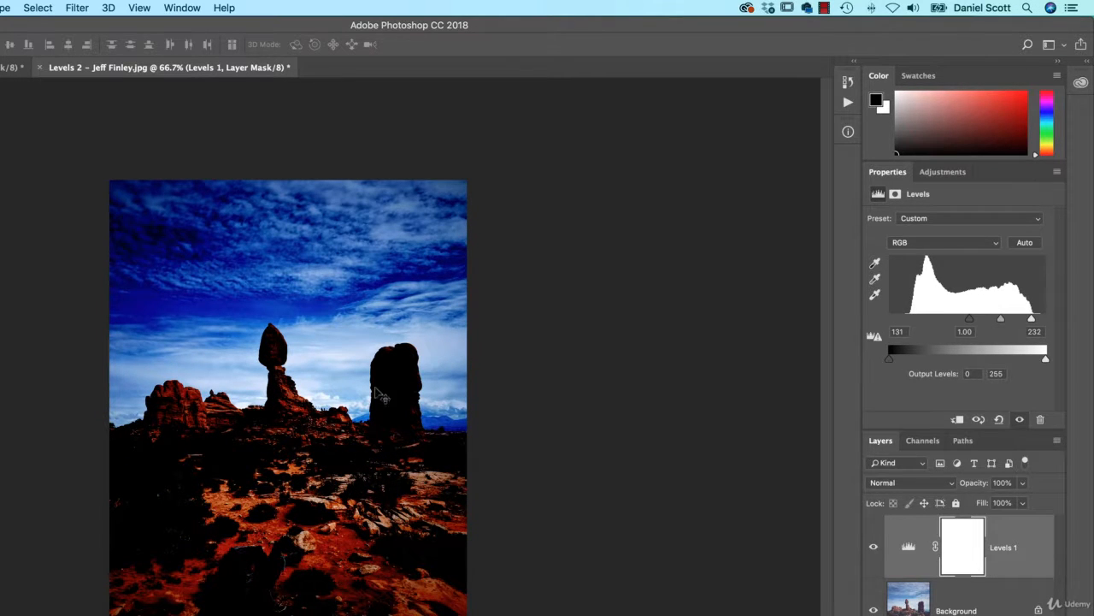
Lower the desert image's Levels input black point to 42, checking shadow clipping with the threshold preview.
drag(968, 321, 915, 321)
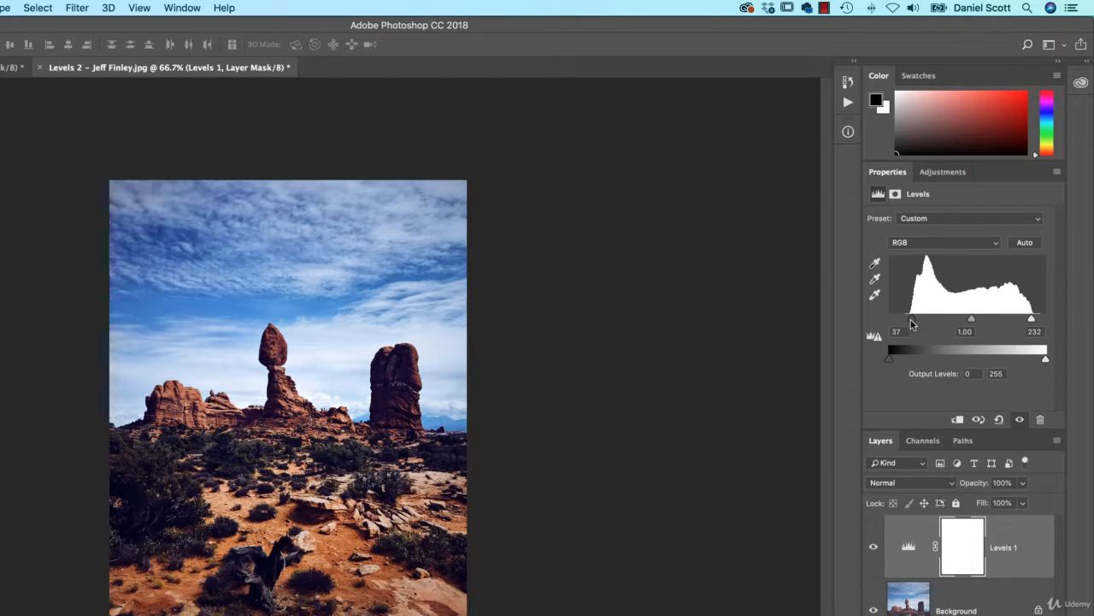
drag(912, 323, 918, 322)
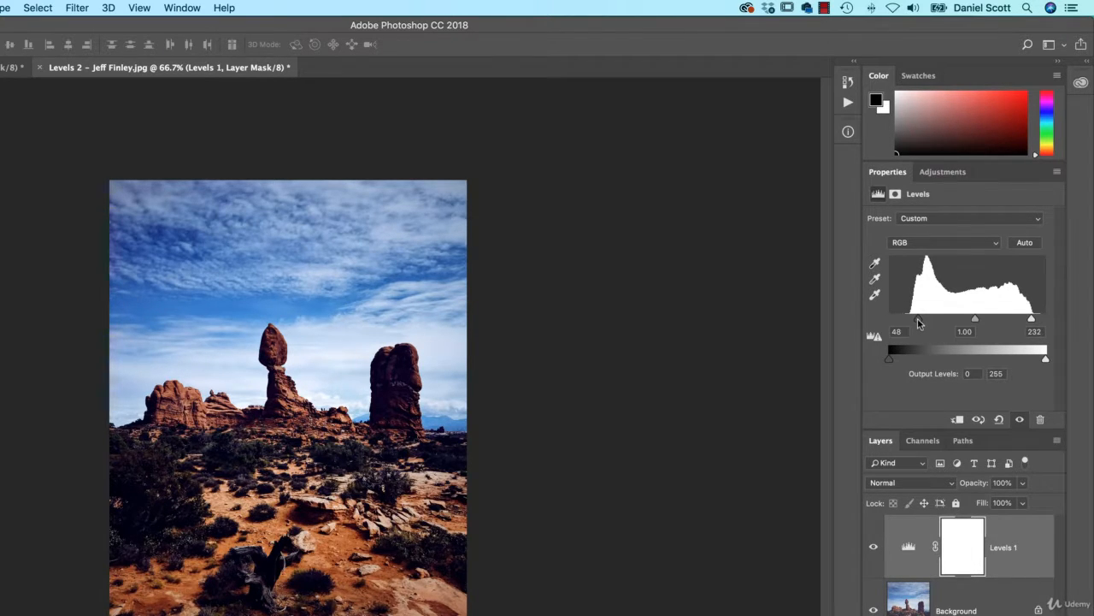
mouse_move(919, 324)
mouse_down()
mouse_move(902, 325)
mouse_move(916, 328)
mouse_up()
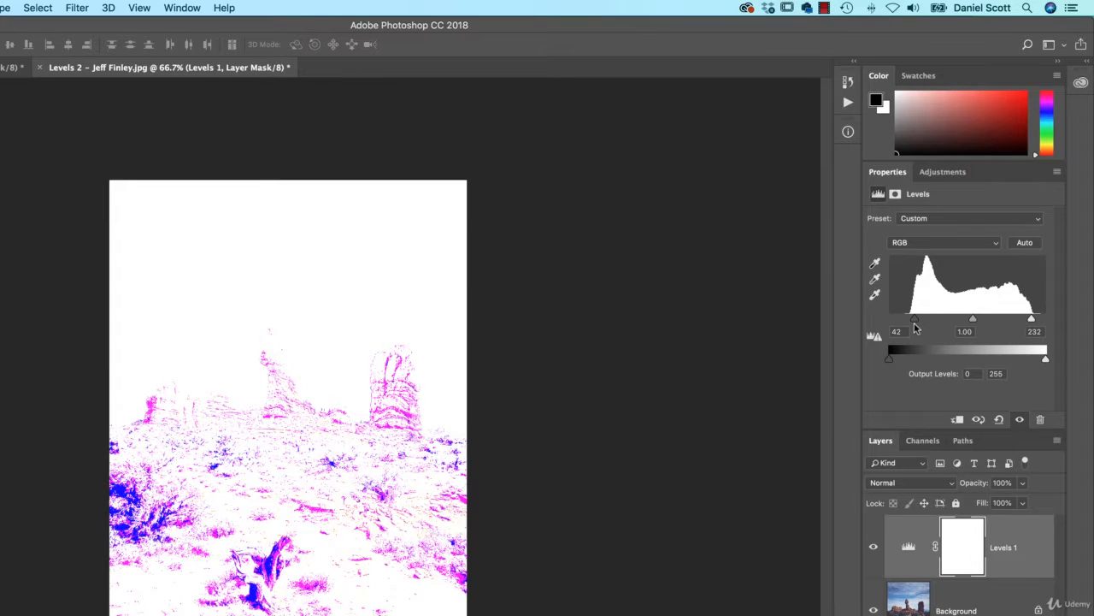
drag(915, 328, 914, 329)
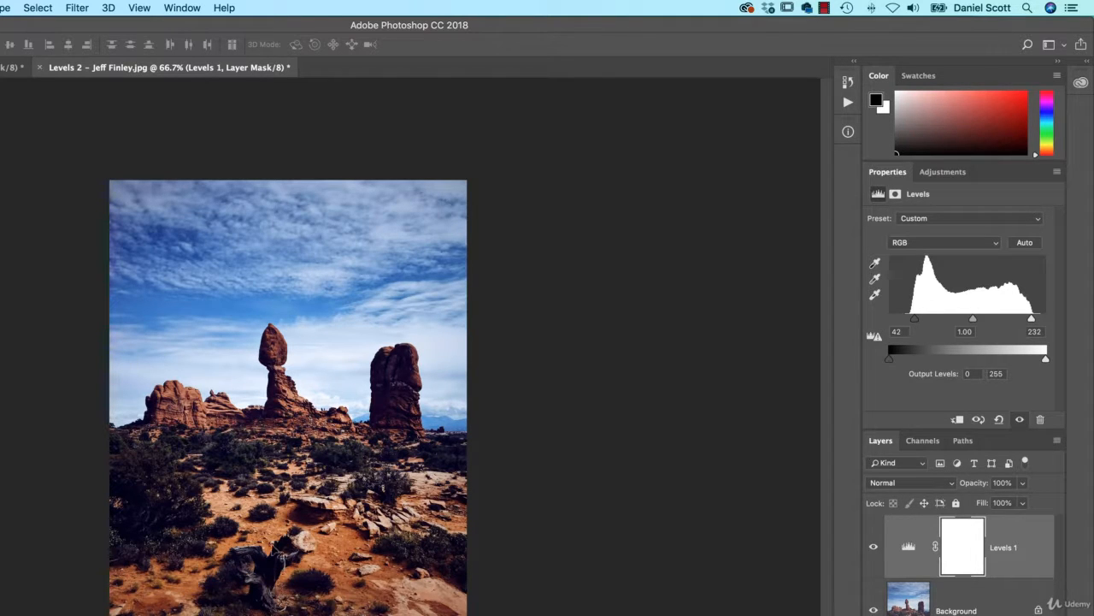
Fine-tune the RGB input levels to black point 41, midtone 1.09 and white point 231.
drag(915, 322, 914, 322)
drag(1032, 319, 1031, 320)
drag(972, 318, 969, 322)
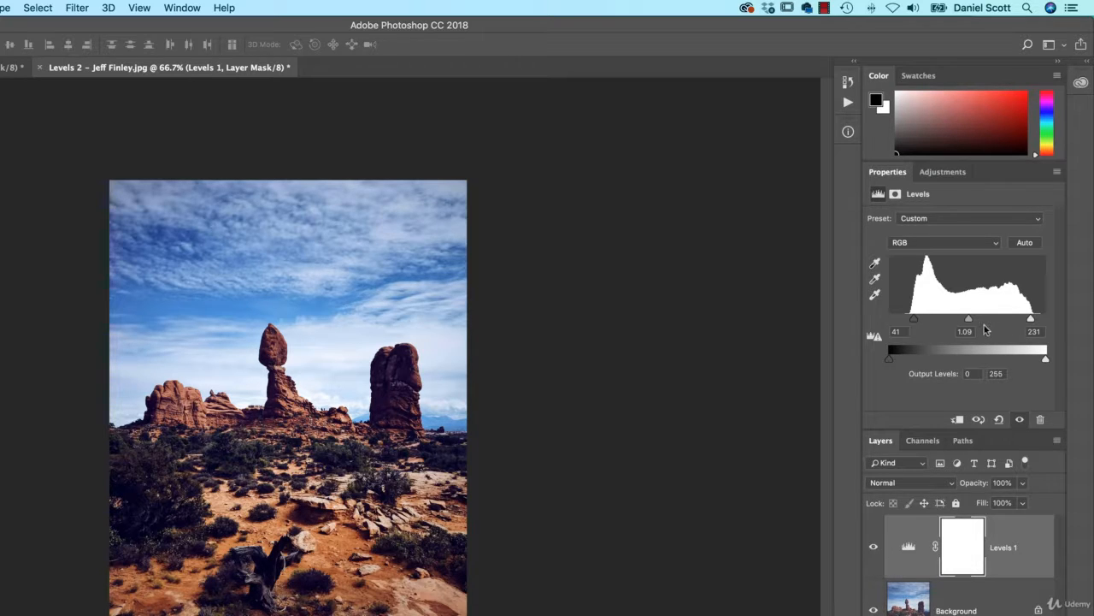
Check the available adjustment types, return to the Levels settings and reset them to default.
click(941, 172)
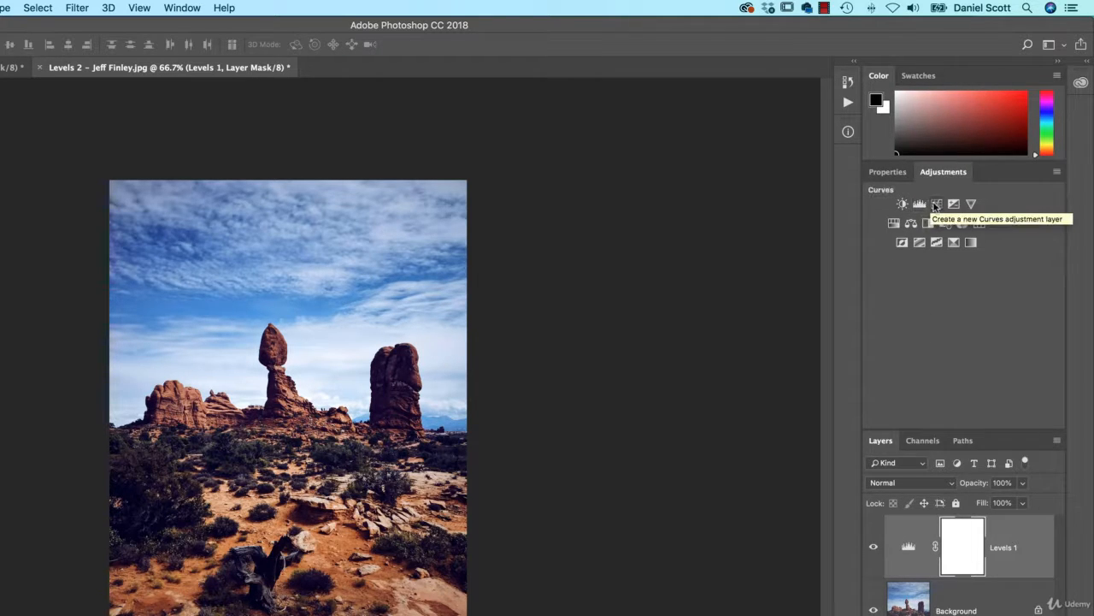
click(896, 173)
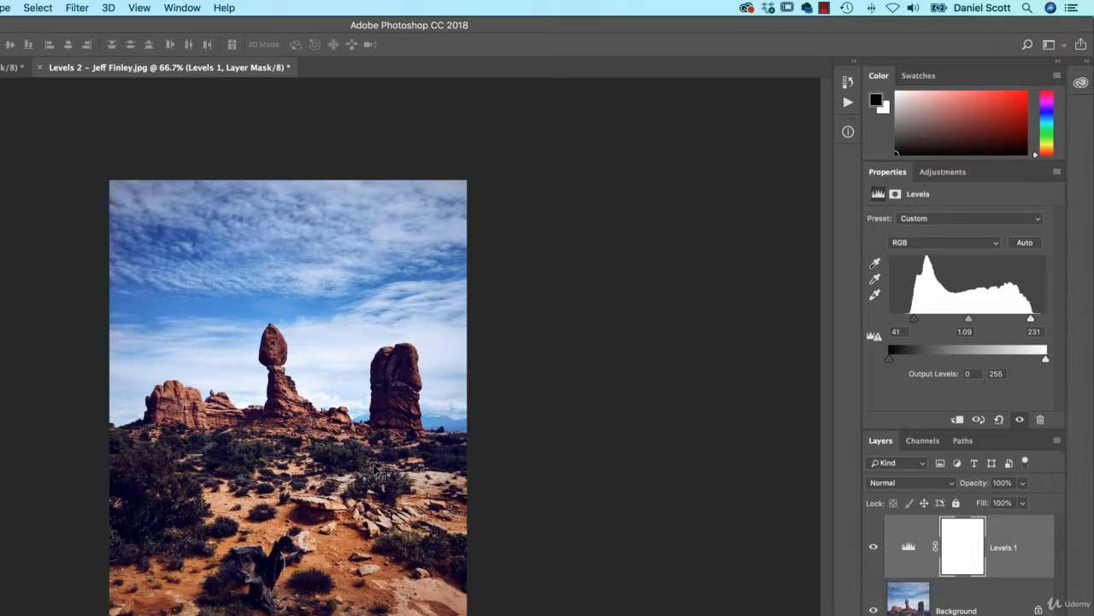
click(998, 419)
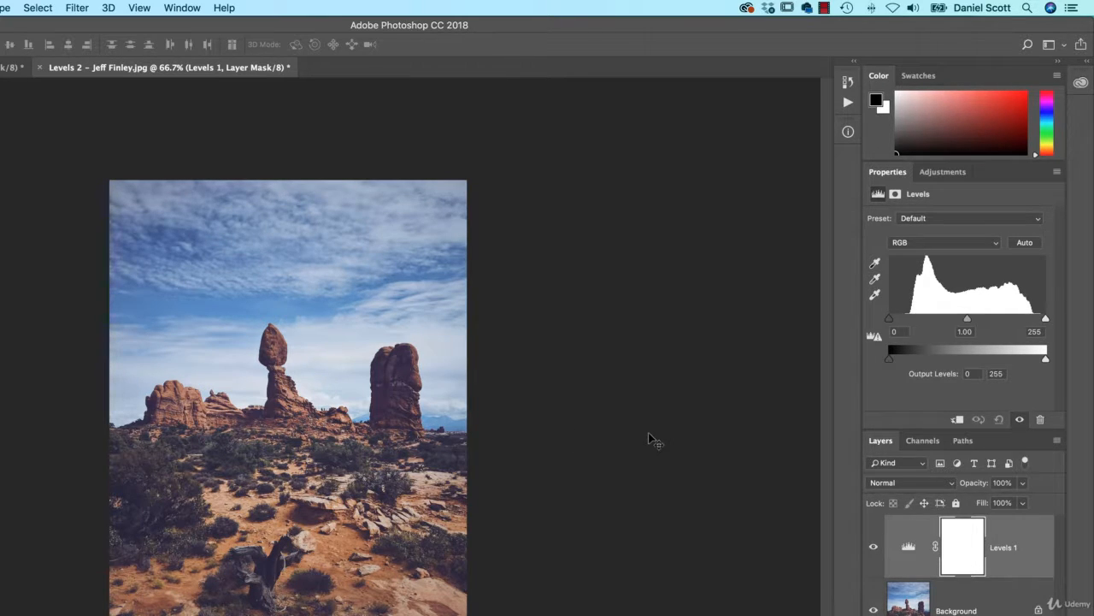
Look through the Levels histograms of the Red, Green and Blue channels one by one.
click(902, 244)
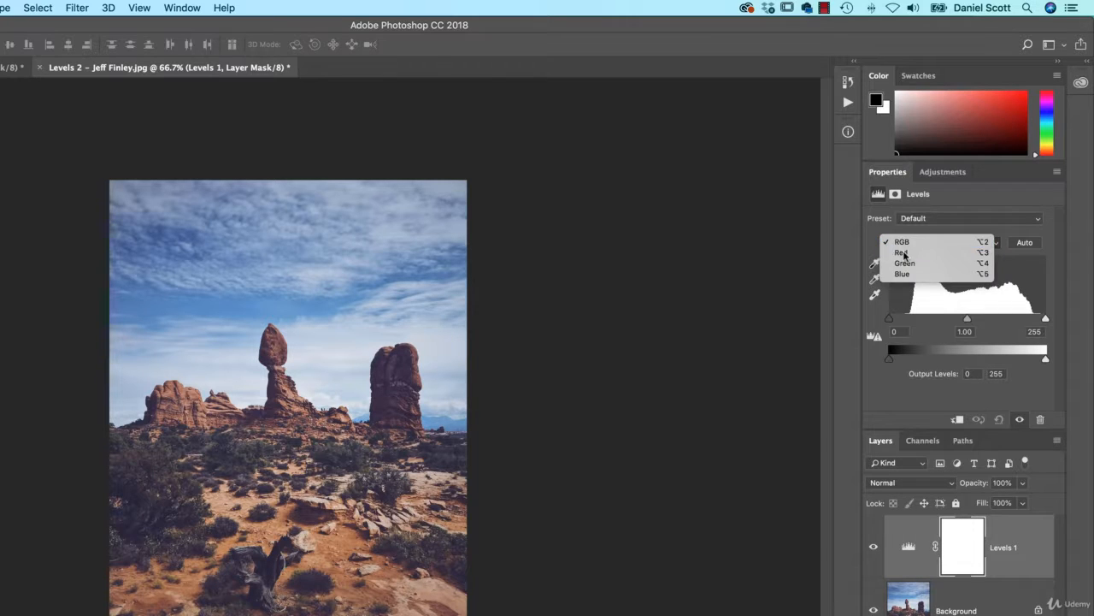
click(903, 252)
click(910, 245)
click(906, 253)
click(906, 245)
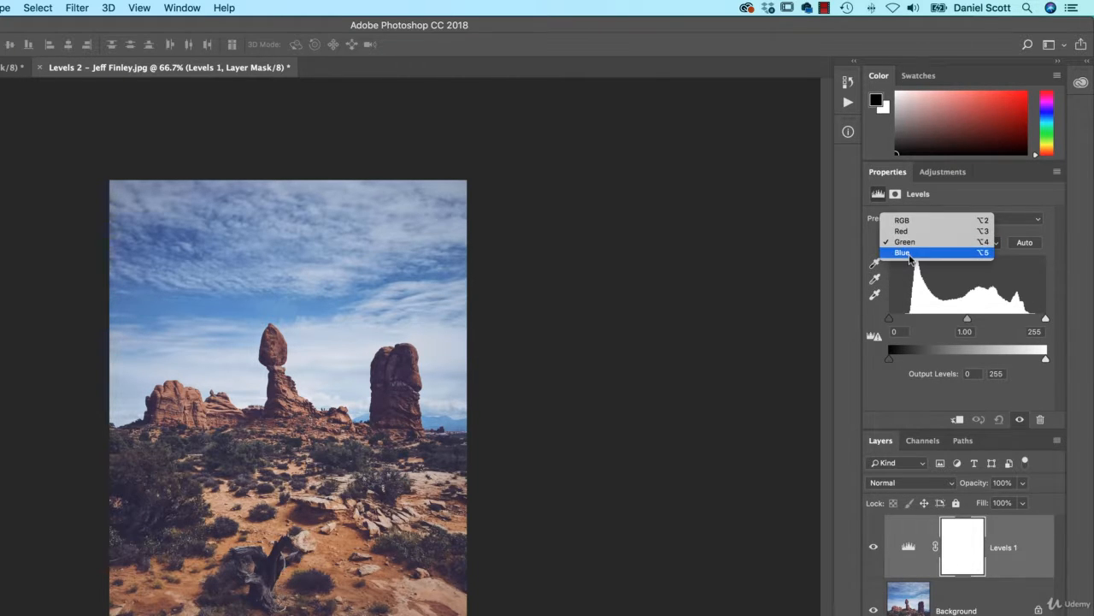
click(904, 253)
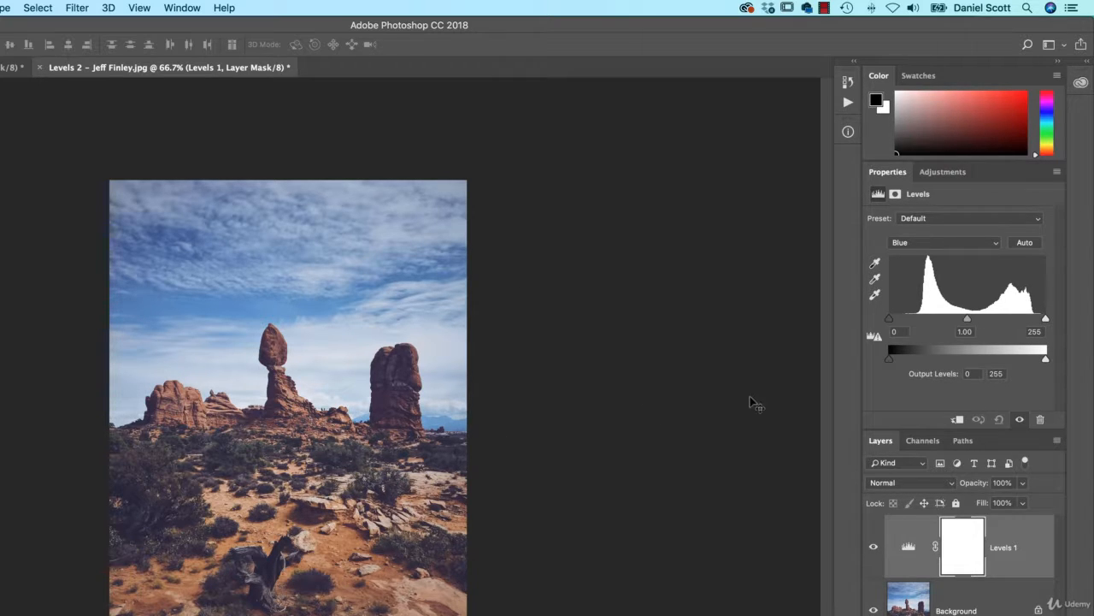
Set the Red channel's input black point to 39 and white point to 212.
click(929, 248)
click(921, 224)
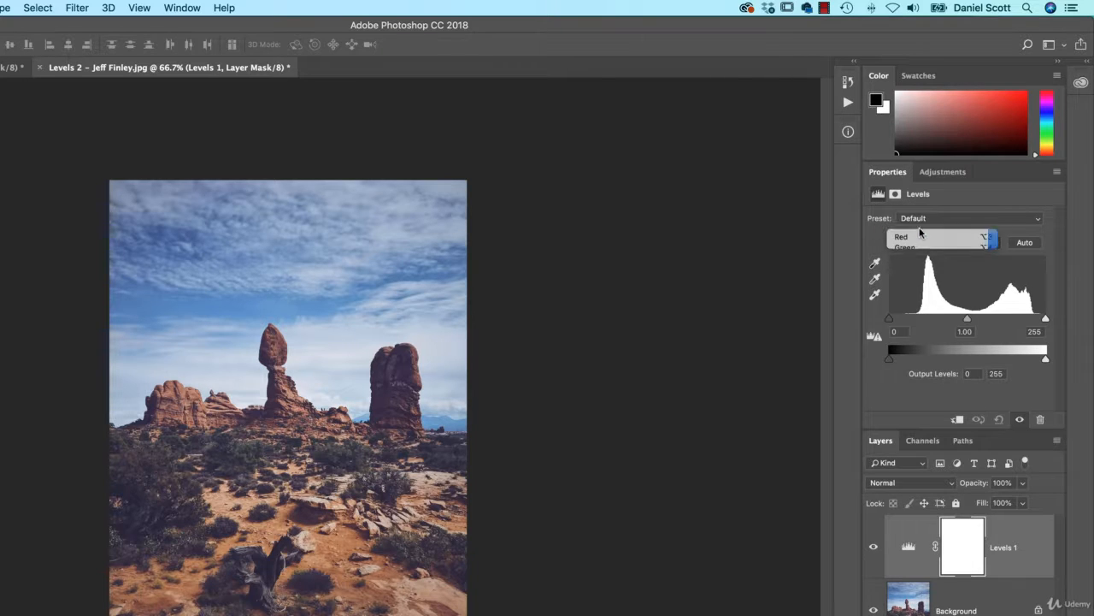
drag(889, 318, 912, 325)
drag(1044, 320, 1019, 322)
Set the Green channel's input black point to 35 and white point to 226.
click(949, 244)
click(947, 253)
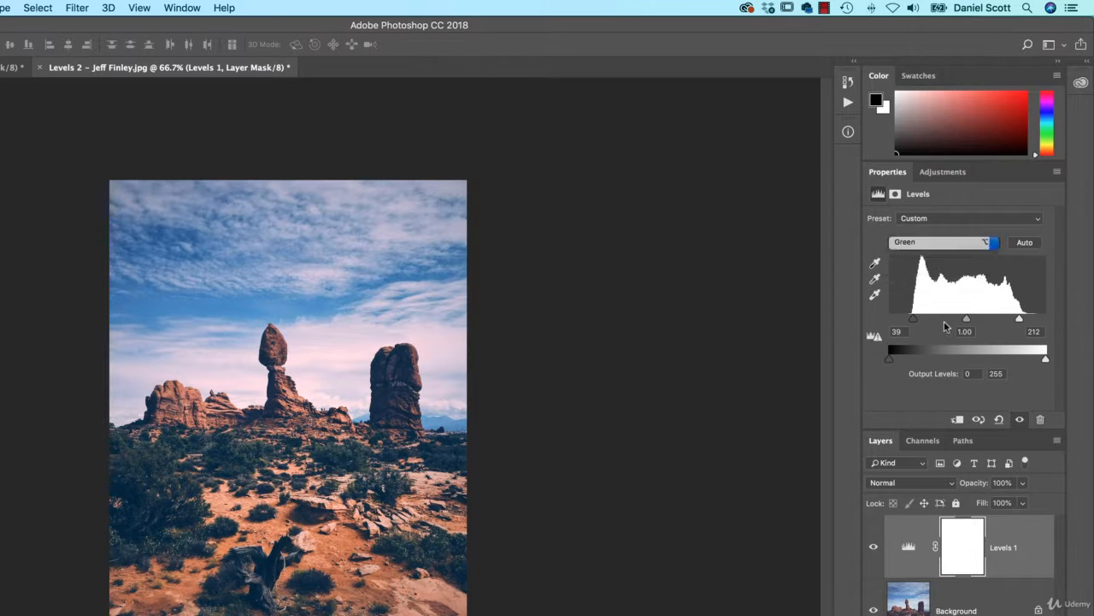
drag(889, 318, 912, 328)
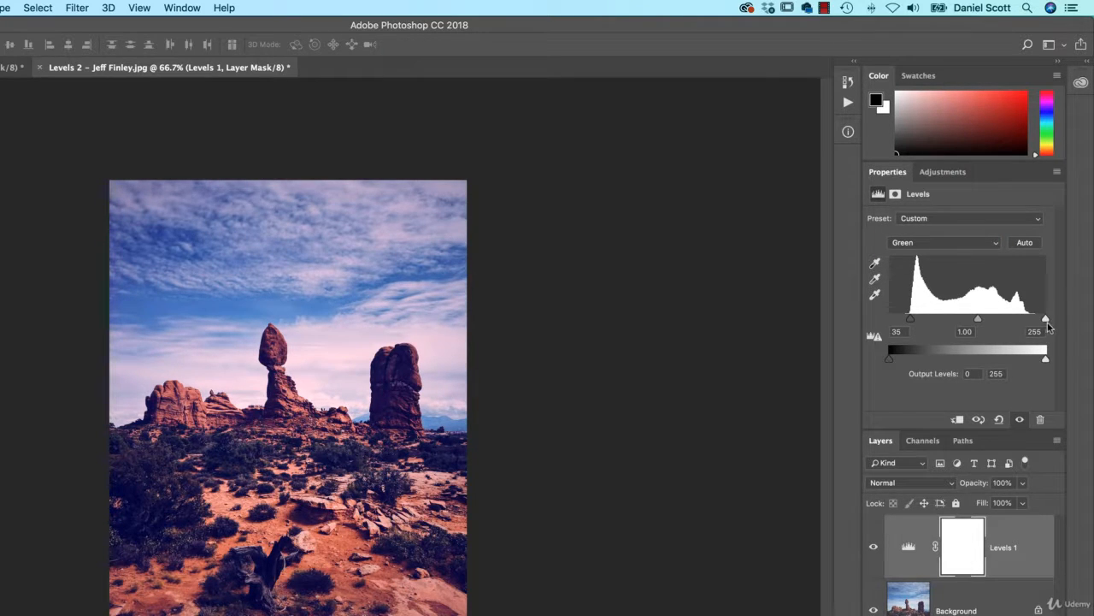
drag(1045, 319, 1028, 318)
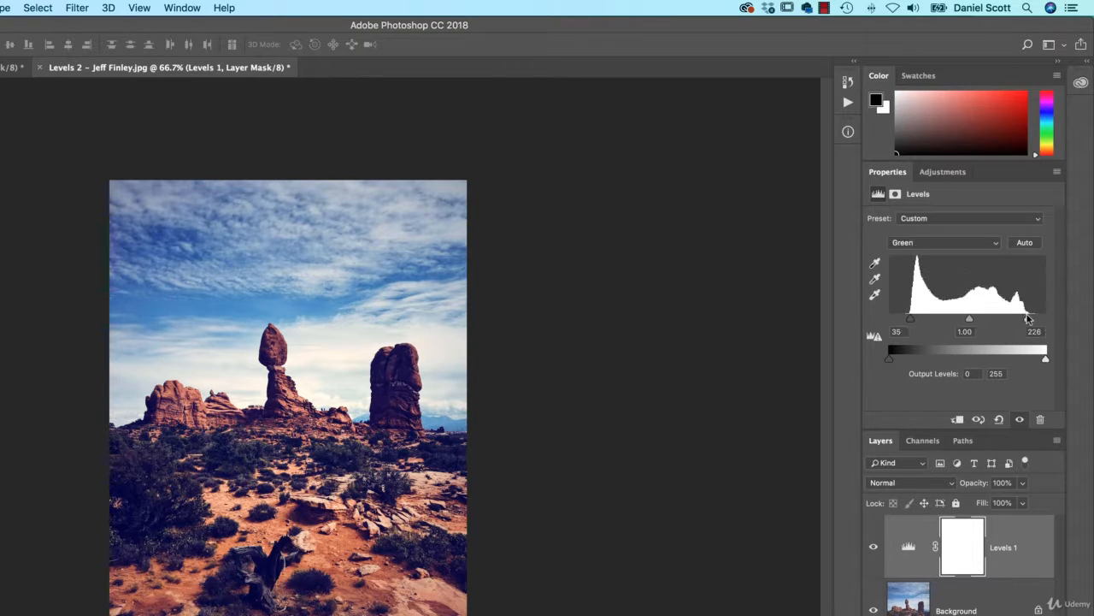
Cycle repeatedly through the Red, Green and Blue channels to compare their histograms and slider settings.
key(alt+5)
key(alt+3)
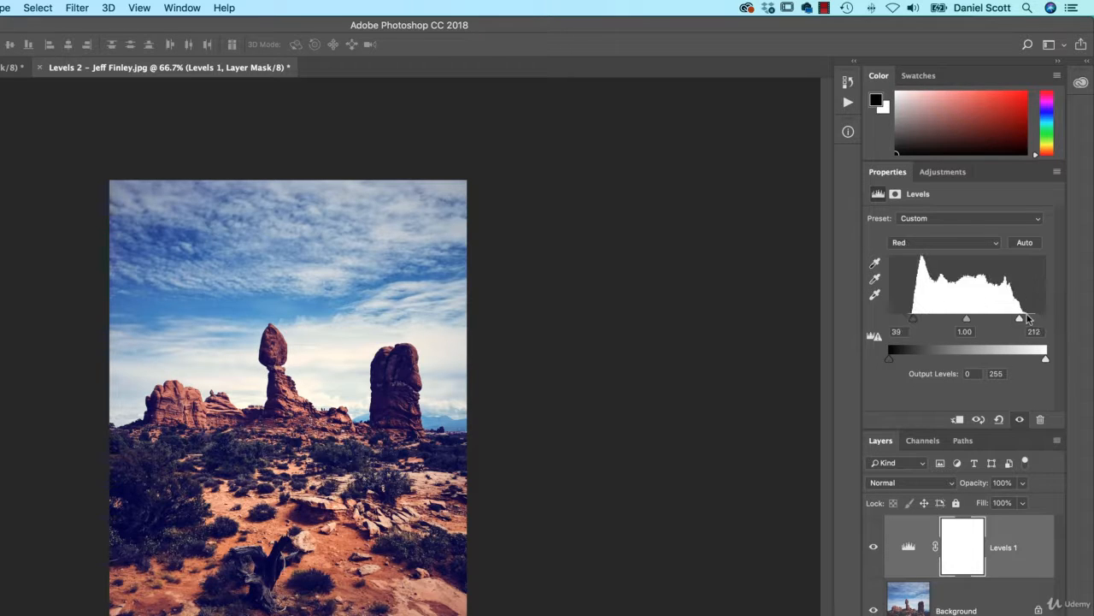
key(alt+4)
key(alt+5)
key(alt+3)
key(alt+4)
key(alt+5)
key(alt+3)
key(alt+4)
key(alt+5)
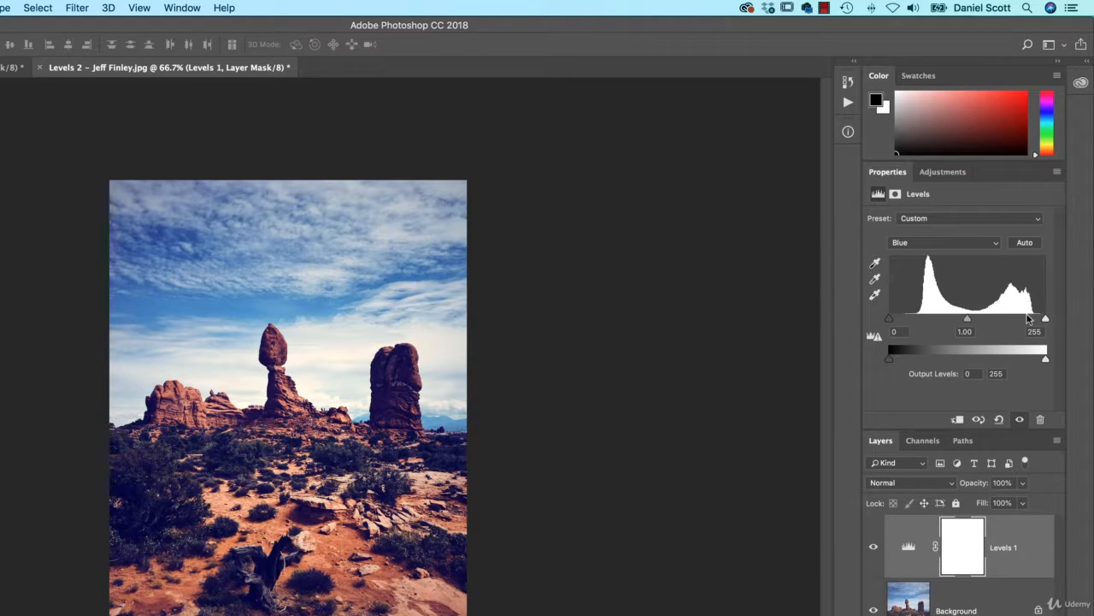
key(alt+3)
key(alt+4)
Set the Blue channel's input black point to 51 and white point to 230.
key(alt+5)
drag(890, 323, 921, 322)
drag(1044, 320, 1029, 320)
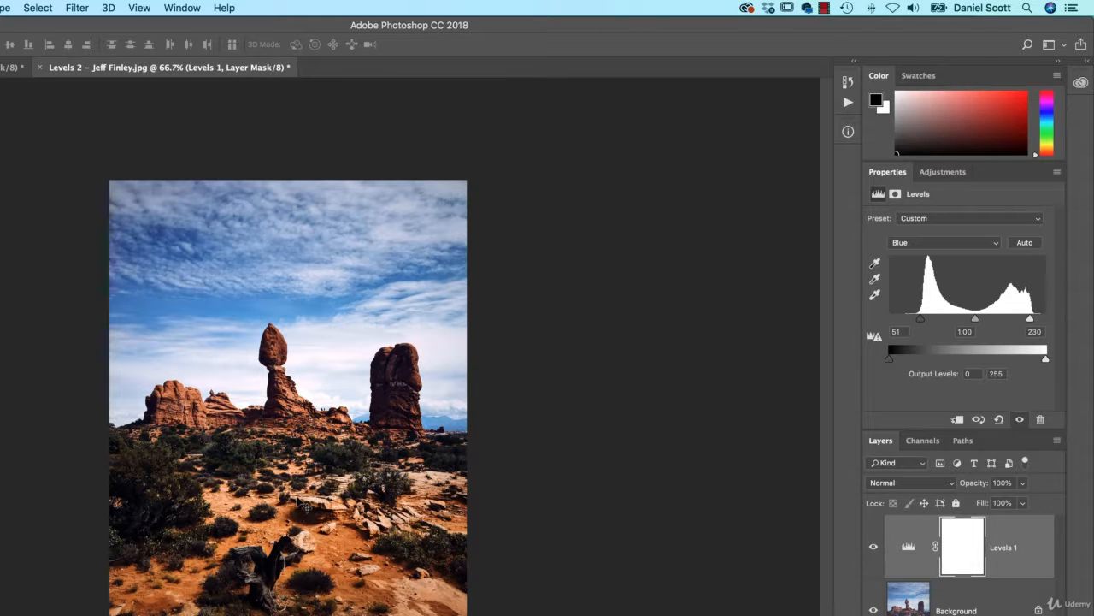
Return Levels to the combined RGB channel and brighten the midtones to 1.36.
click(936, 243)
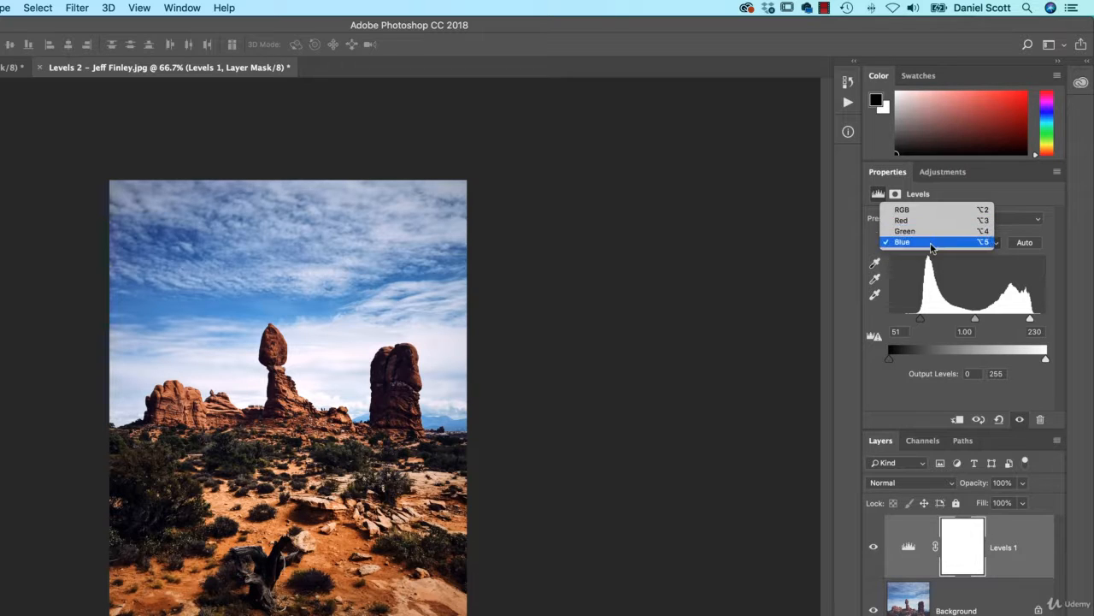
click(903, 211)
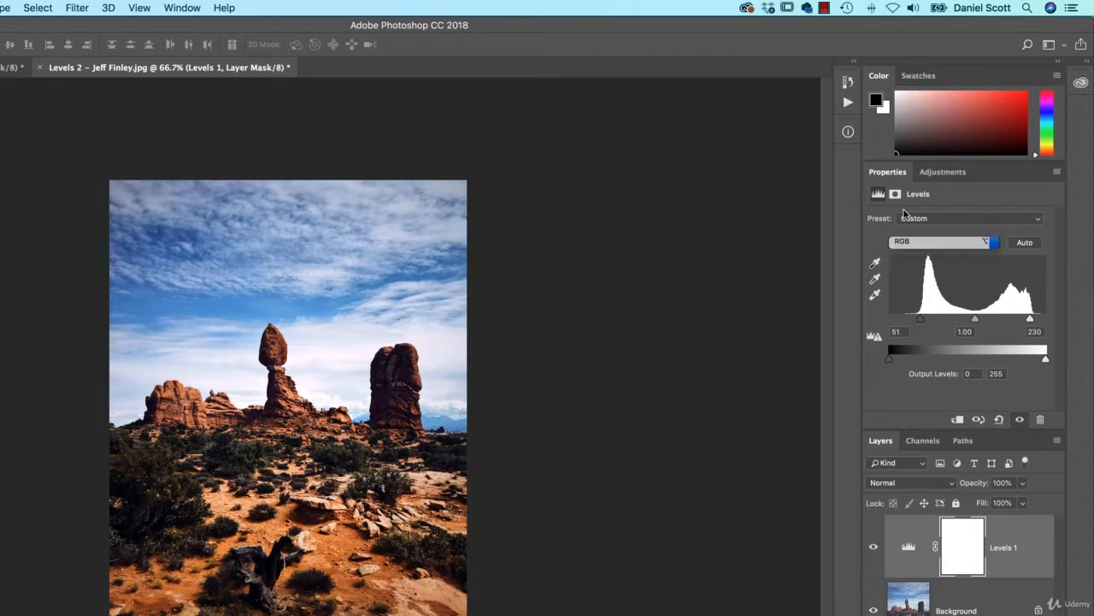
mouse_move(967, 319)
mouse_down()
mouse_move(976, 322)
mouse_move(951, 322)
mouse_up()
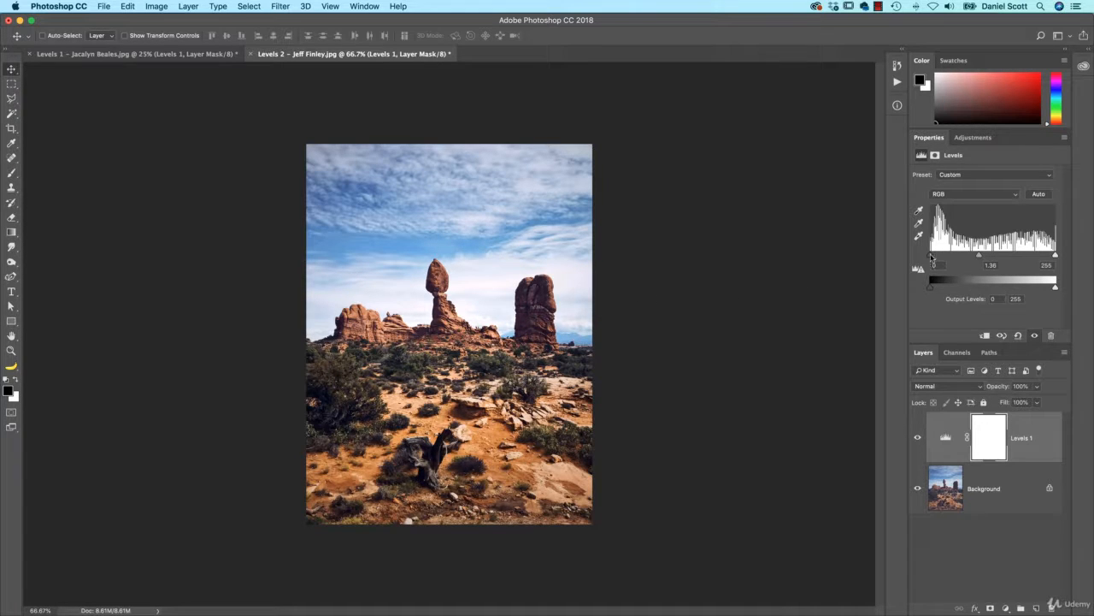
mouse_move(932, 258)
mouse_down()
mouse_move(949, 256)
mouse_move(922, 259)
mouse_up()
click(941, 196)
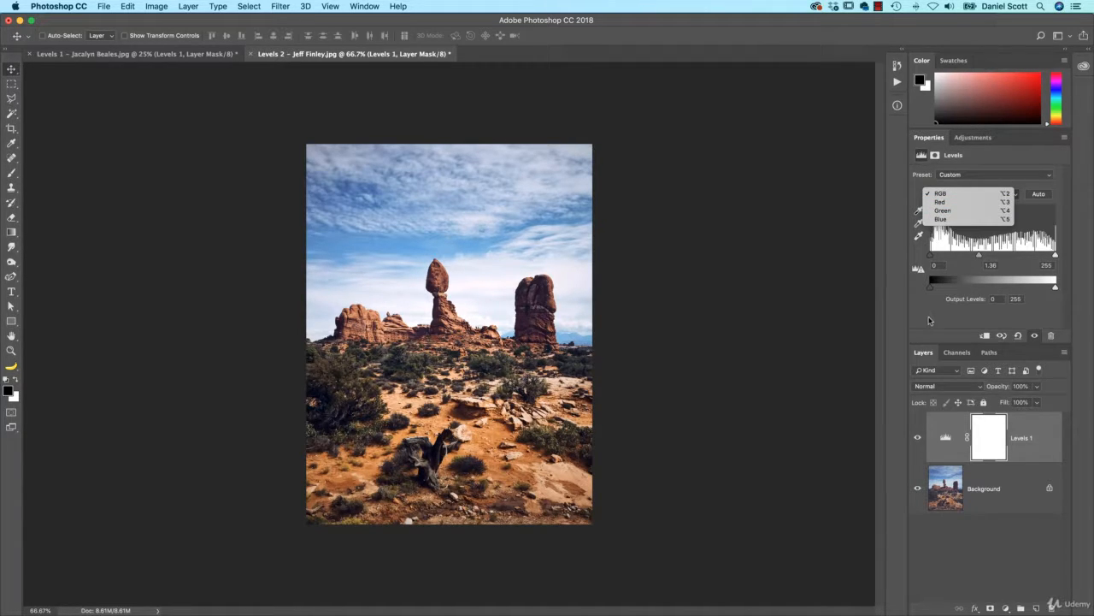
click(772, 395)
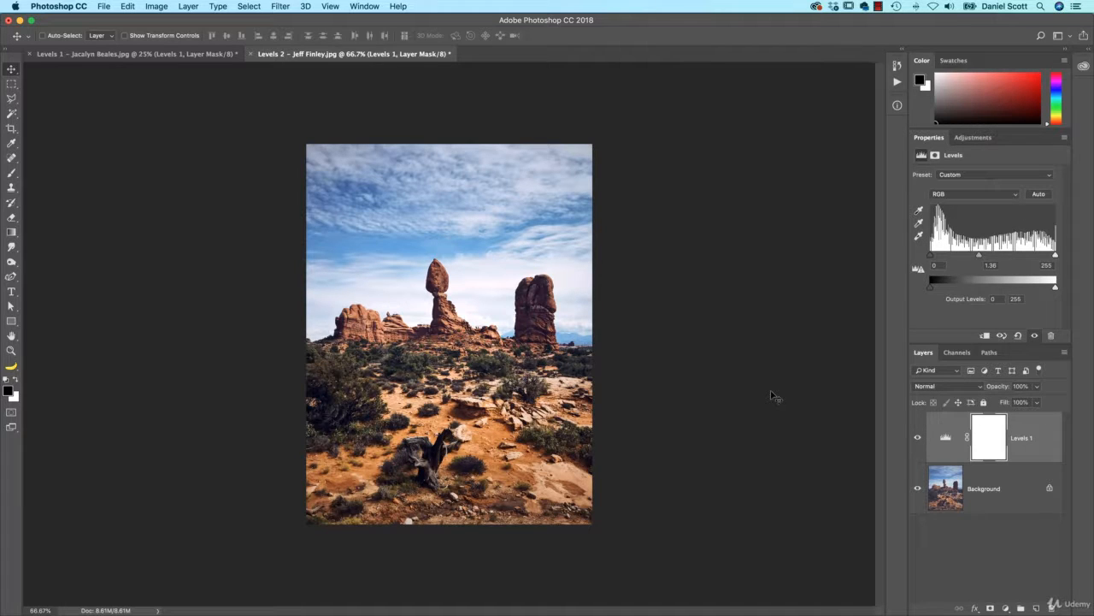